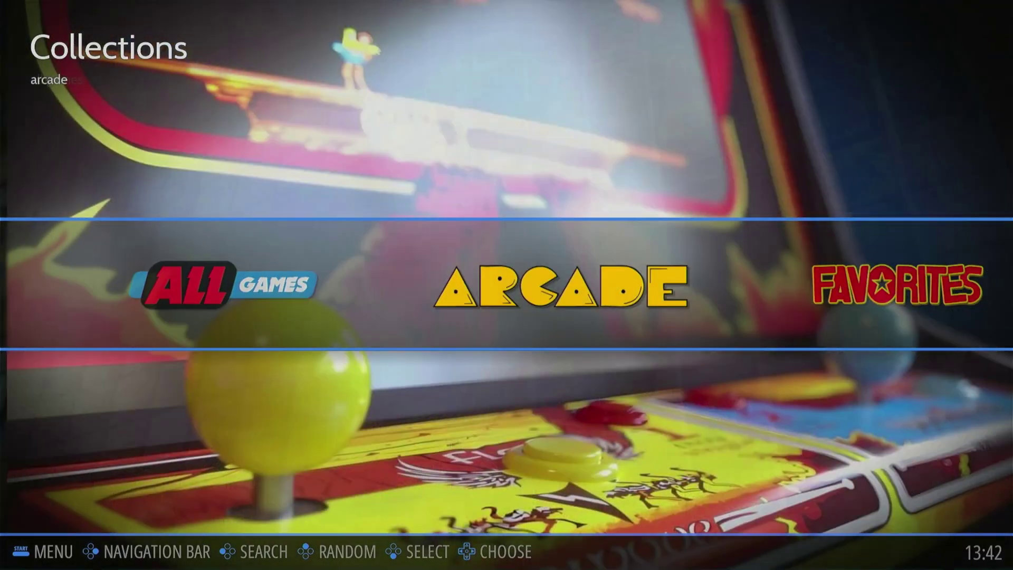
{"action": "key", "text": "Right"}
{"action": "key", "text": "Right"}
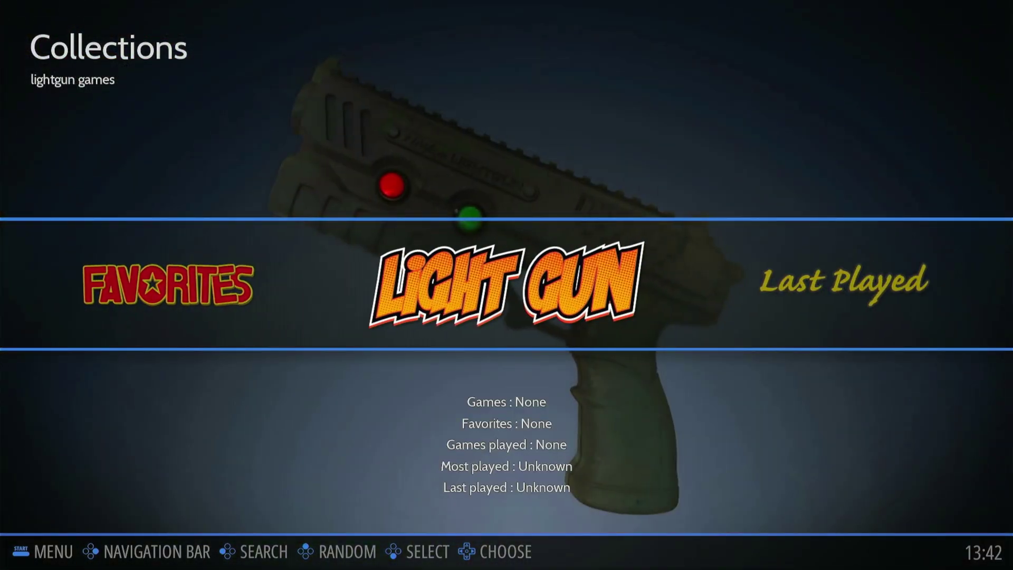
{"action": "key", "text": "Left"}
- Close the EmulationStation frontend and the open RetroBat folder window
{"action": "key", "text": "super"}
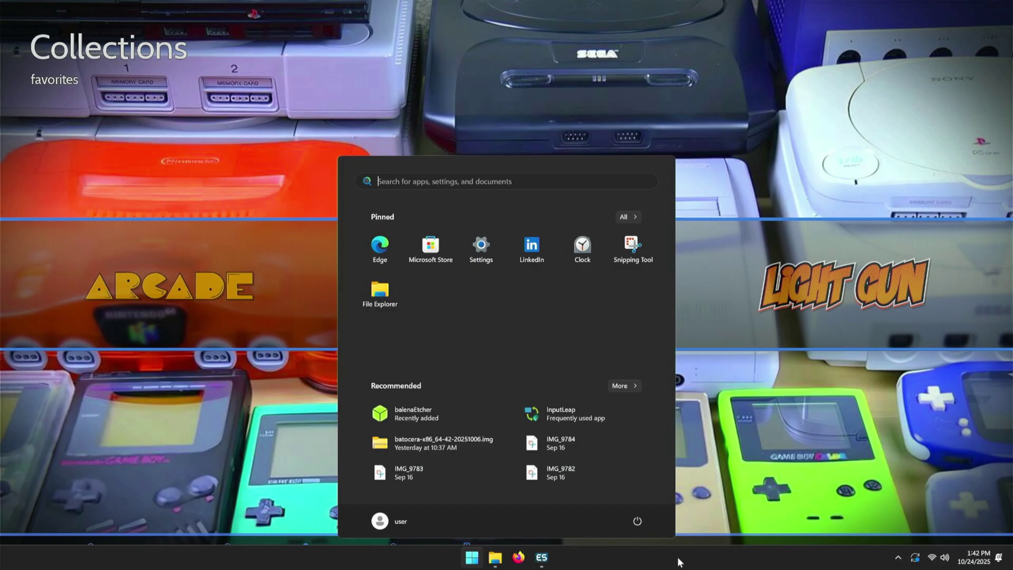
{"action": "right_click", "coordinate": [551, 559]}
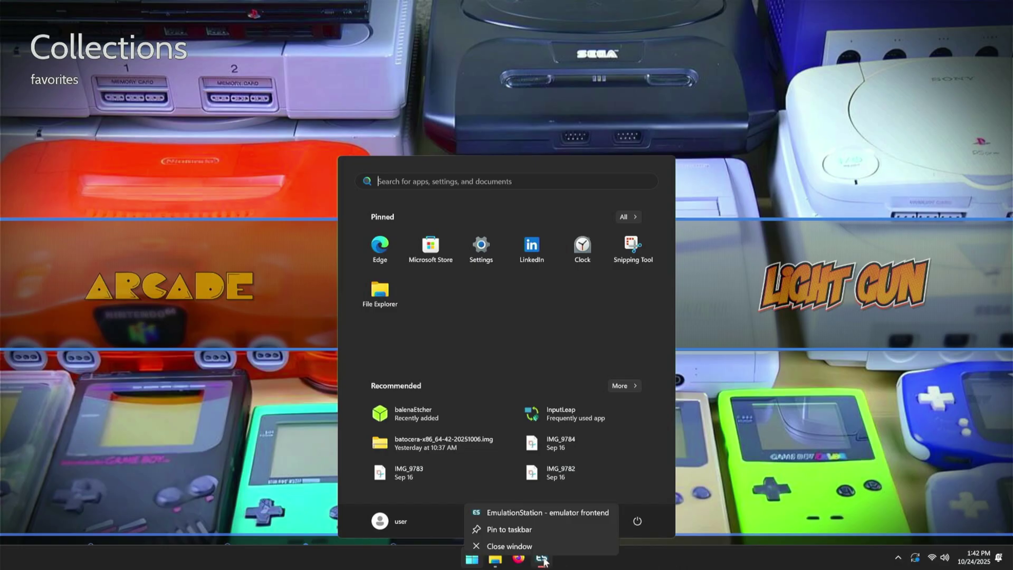
{"action": "left_click", "coordinate": [548, 530]}
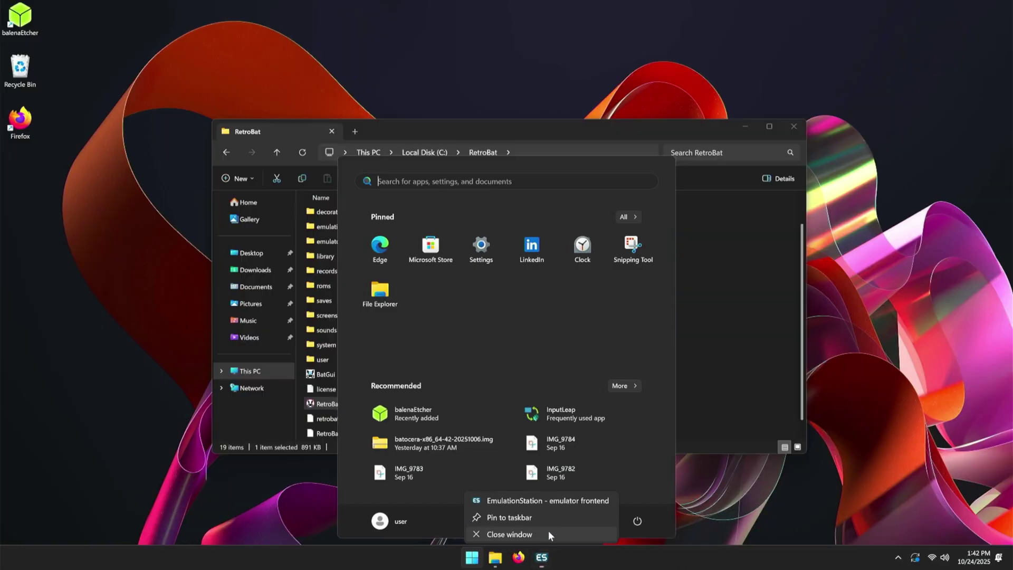
{"action": "left_click", "coordinate": [869, 363]}
{"action": "left_click", "coordinate": [794, 127]}
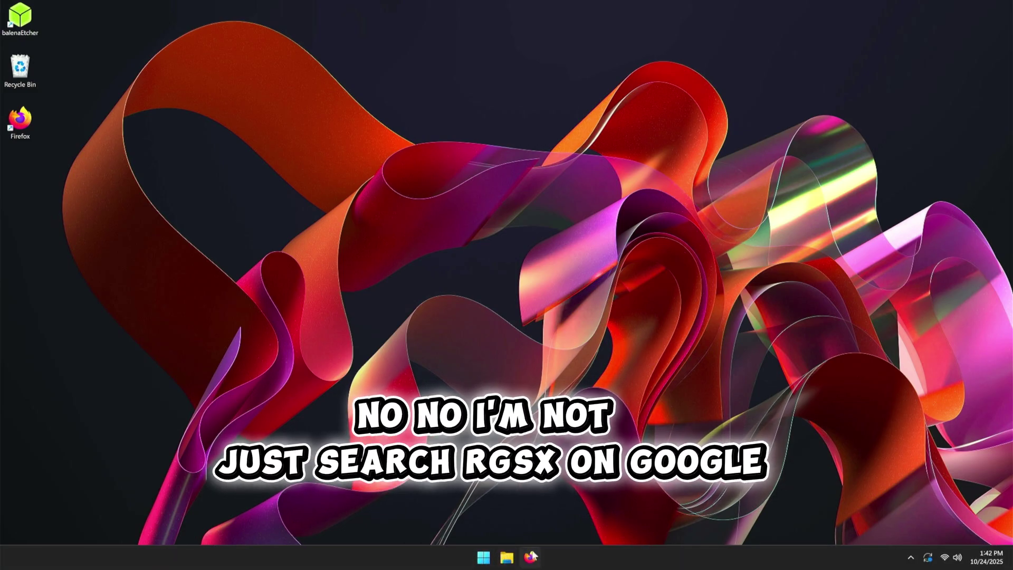
- Switch to Firefox, search for "rgsx" and open the RetroGameSets/RGSX repository on GitHub
{"action": "left_click", "coordinate": [530, 557]}
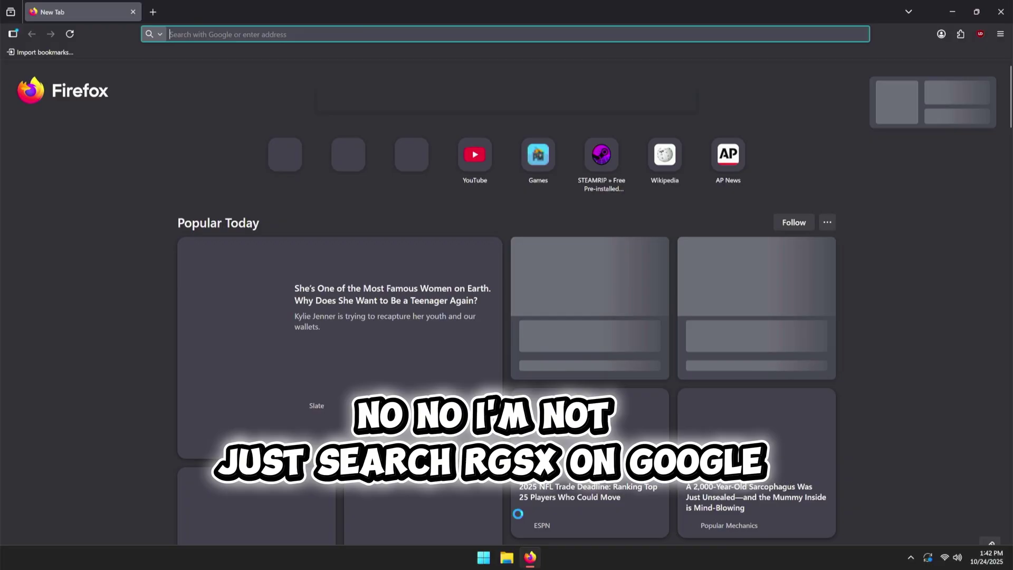
{"action": "type", "text": "rg"}
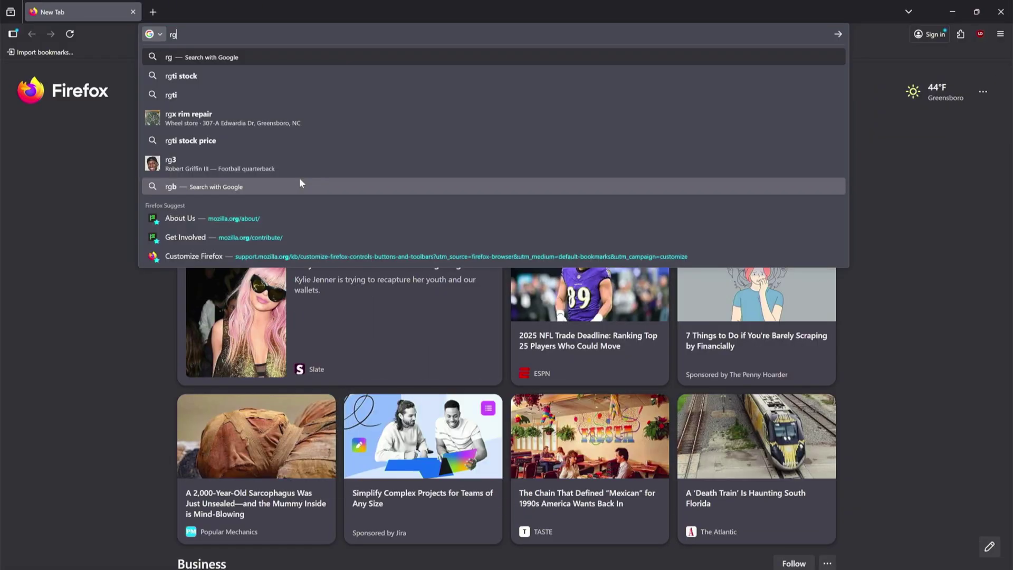
{"action": "type", "text": "sx"}
{"action": "key", "text": "Return"}
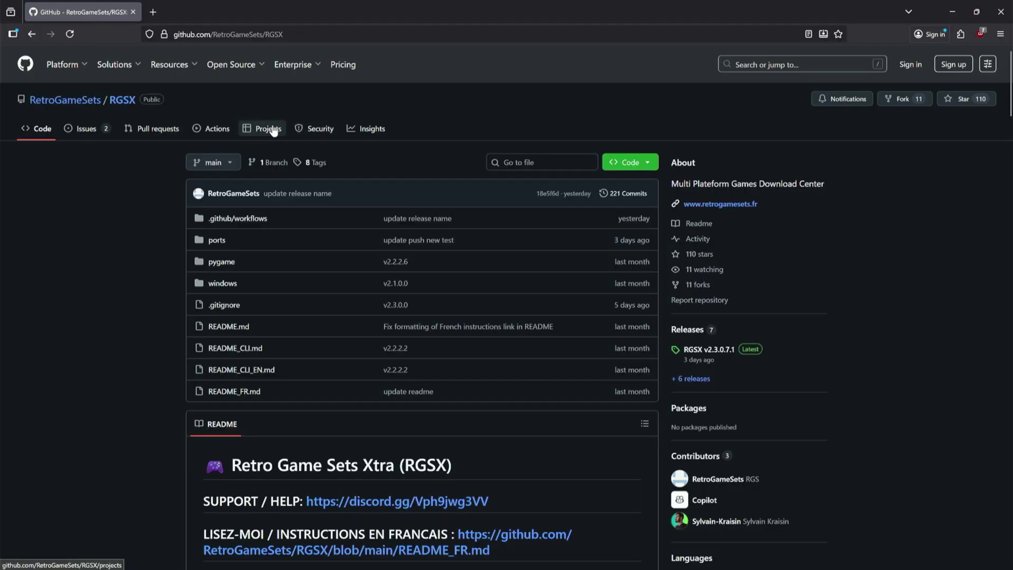
- Download the main.zip archive linked under Manual Method (RetroBat / Batocera) in the README's Installation section
{"action": "scroll", "coordinate": [273, 134], "scroll_direction": "down", "scroll_amount": 2}
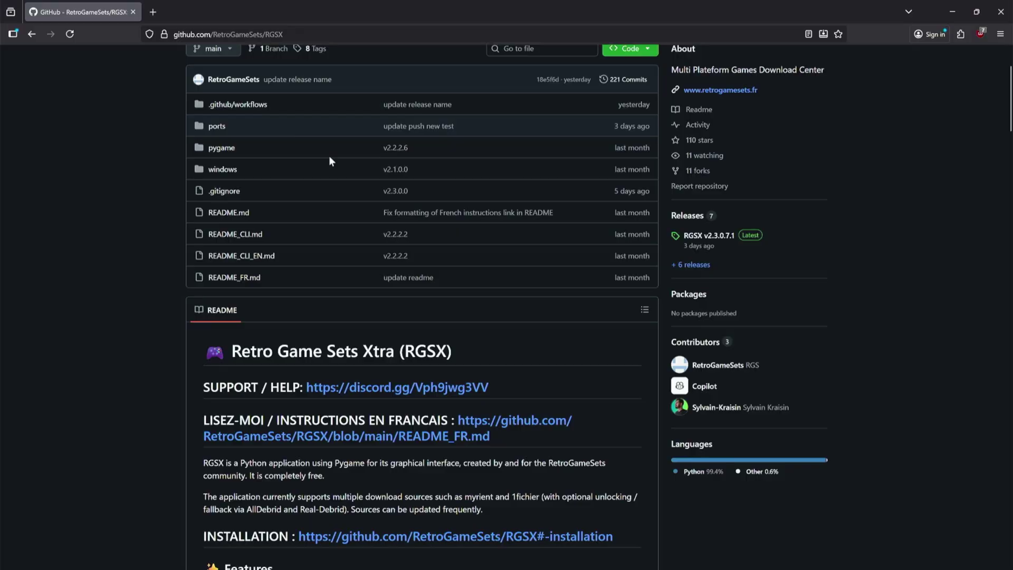
{"action": "scroll", "coordinate": [413, 231], "scroll_direction": "down", "scroll_amount": 12}
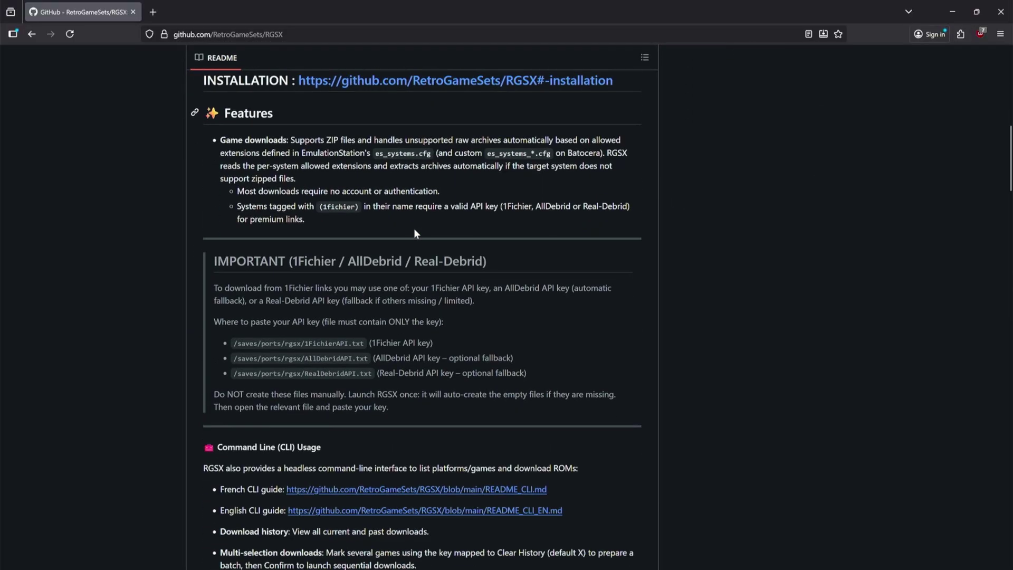
{"action": "scroll", "coordinate": [415, 230], "scroll_direction": "down", "scroll_amount": 8}
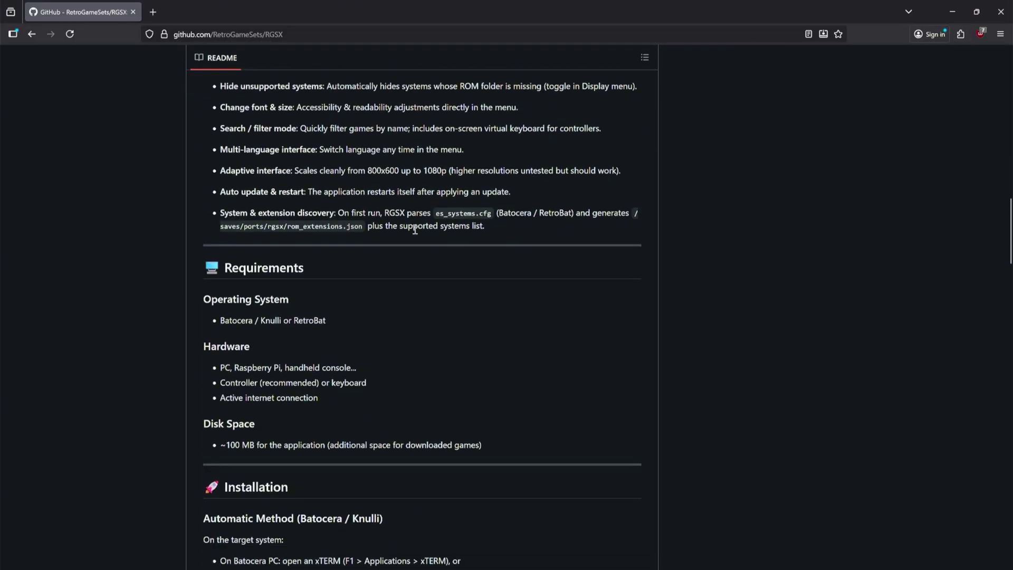
{"action": "scroll", "coordinate": [414, 232], "scroll_direction": "down", "scroll_amount": 3}
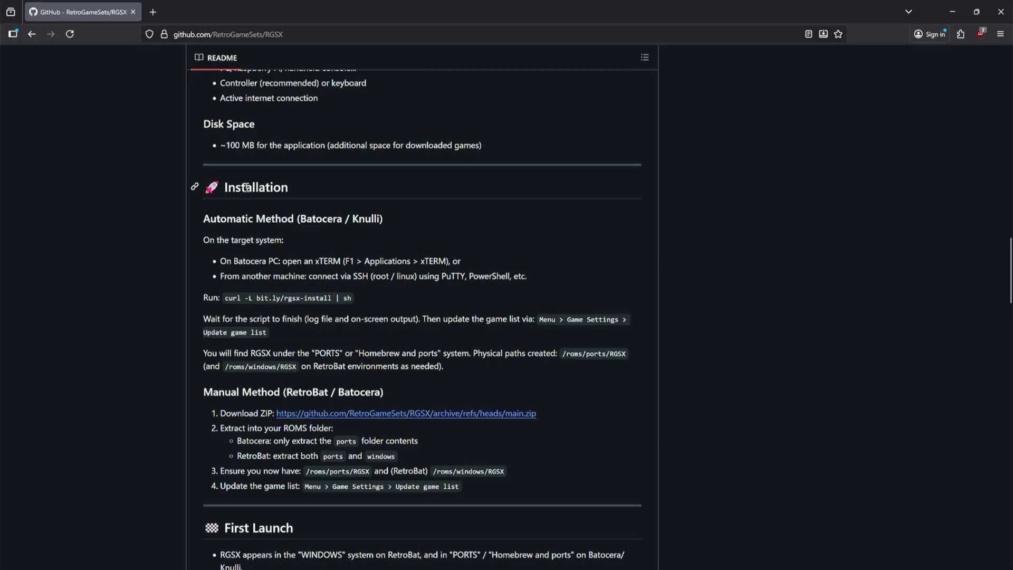
{"action": "scroll", "coordinate": [292, 222], "scroll_direction": "down", "scroll_amount": 2}
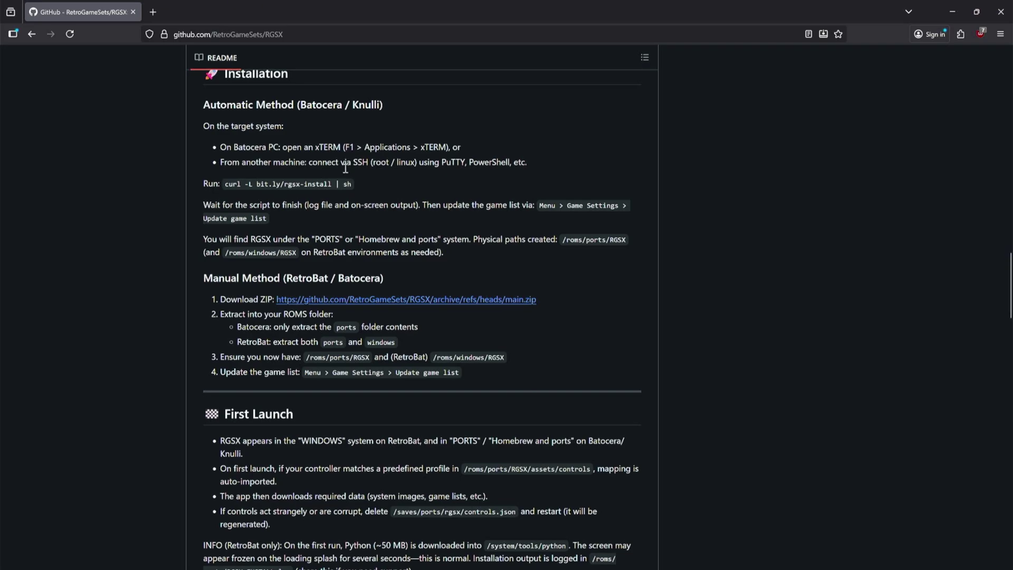
{"action": "scroll", "coordinate": [341, 216], "scroll_direction": "down", "scroll_amount": 1}
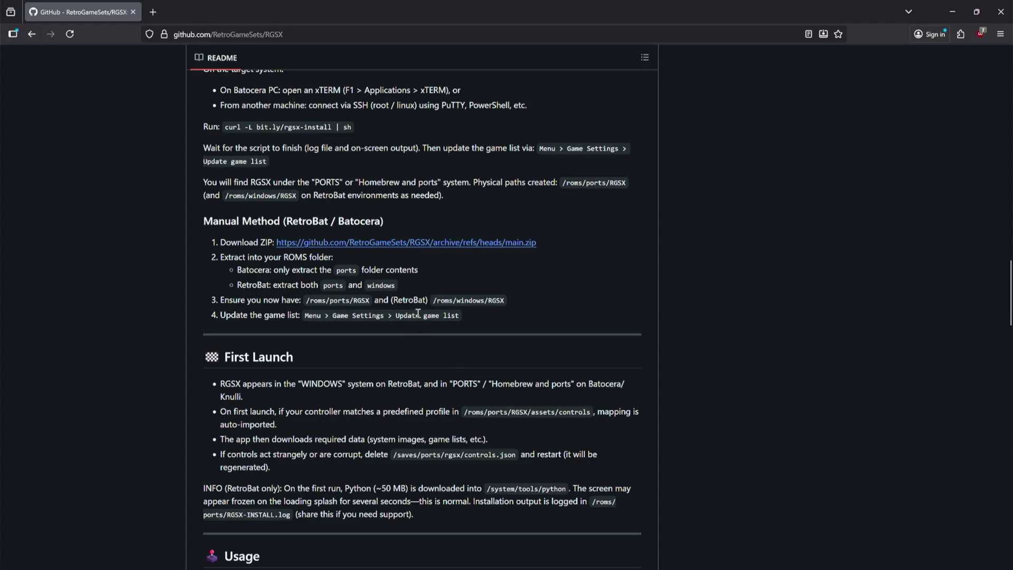
{"action": "left_click", "coordinate": [418, 244]}
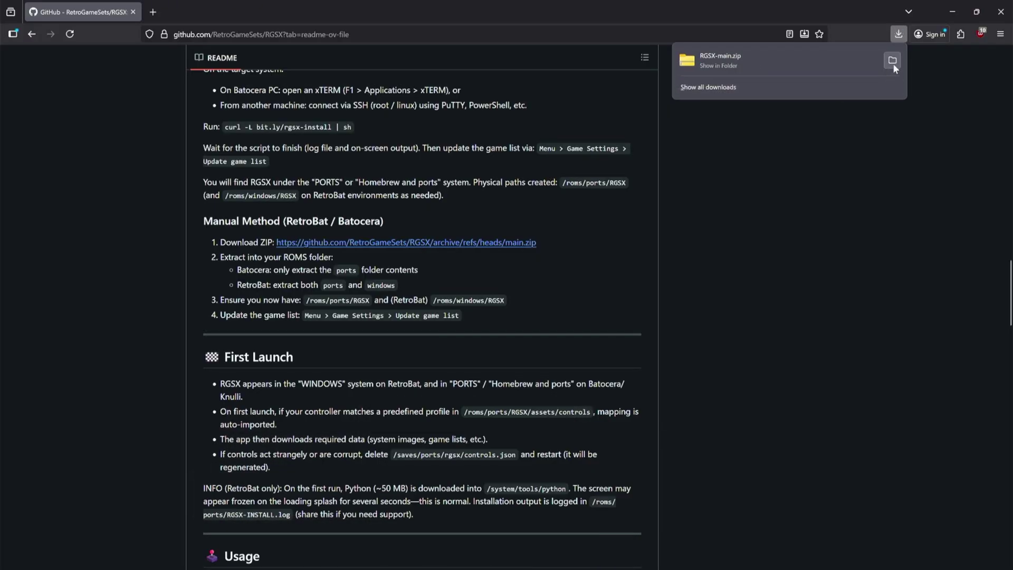
- Show the downloaded RGSX-main archive in File Explorer and open its contents down to the inner RGSX-main folder
{"action": "left_click", "coordinate": [892, 60]}
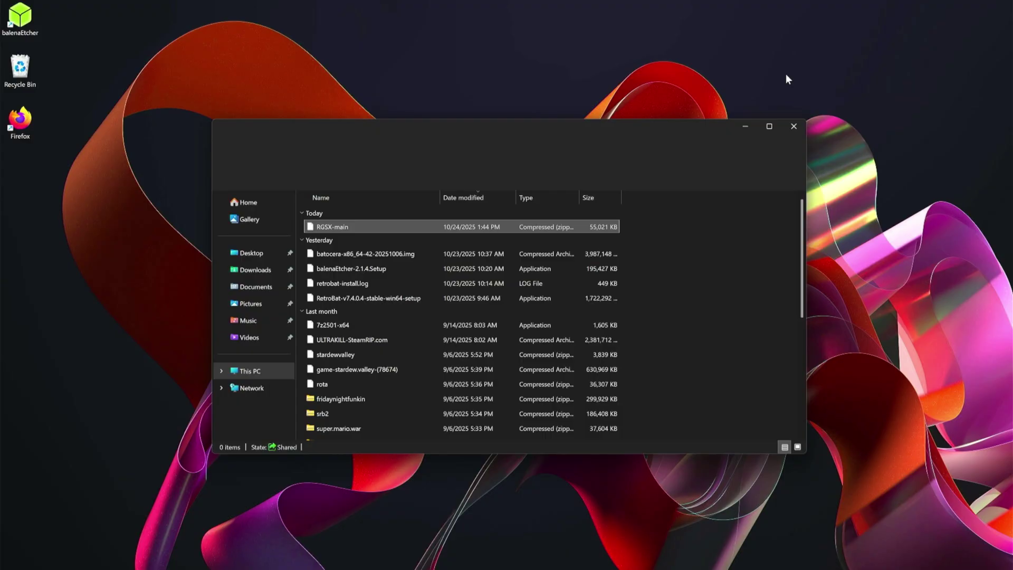
{"action": "double_click", "coordinate": [338, 227]}
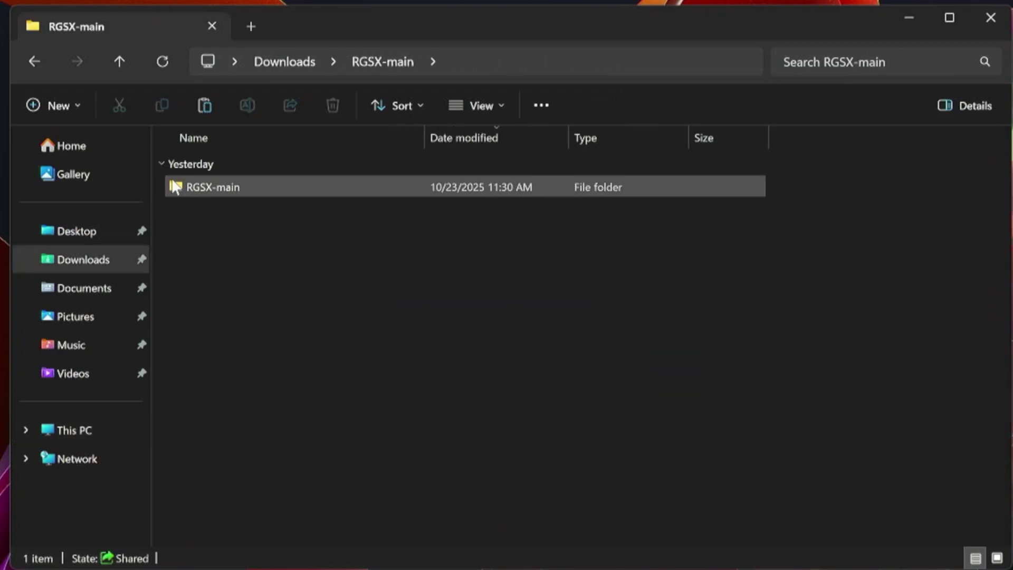
{"action": "double_click", "coordinate": [242, 188]}
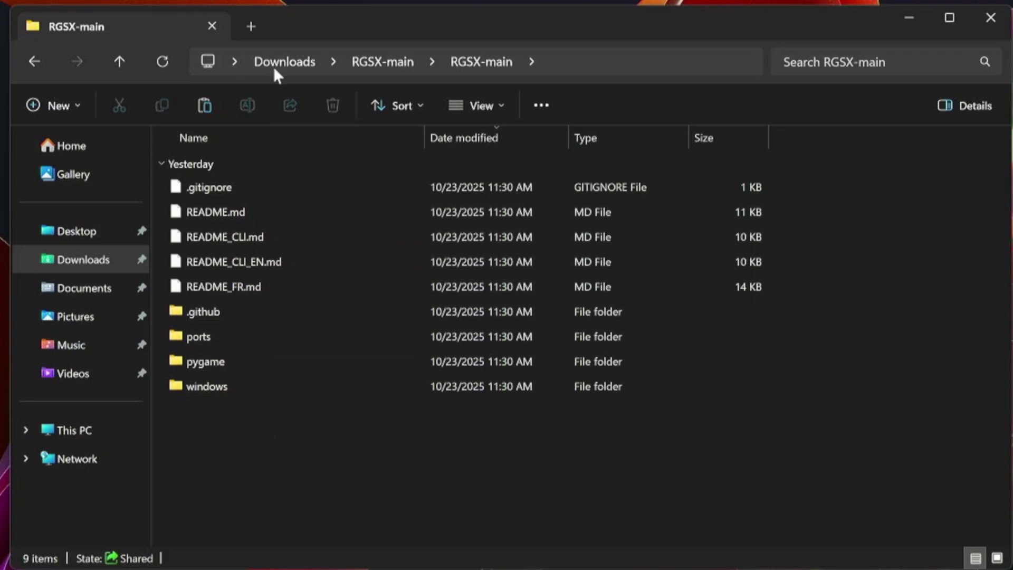
- Open the ports folder under C:\RetroBat\roms in a second File Explorer tab
{"action": "left_click", "coordinate": [253, 27]}
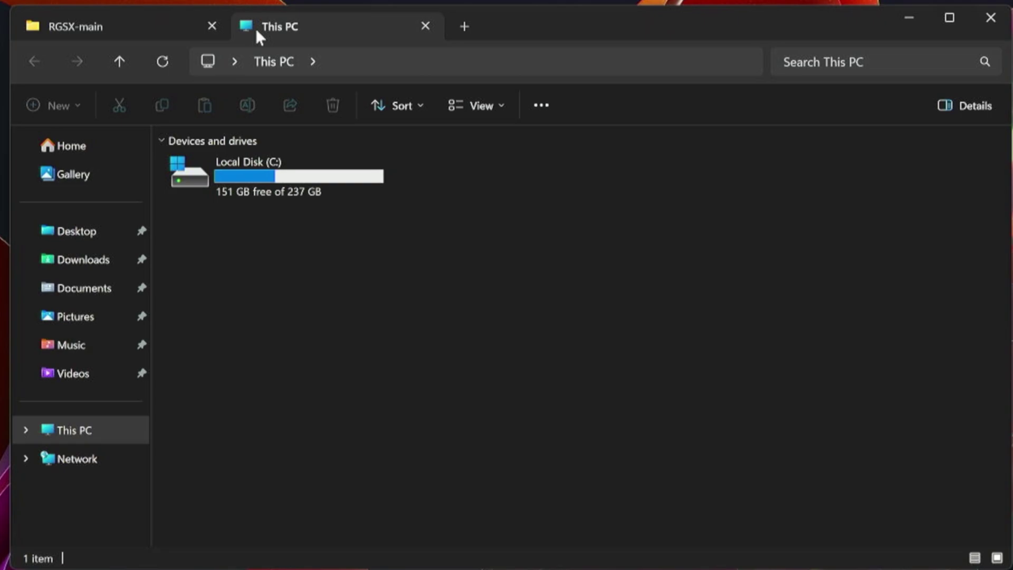
{"action": "double_click", "coordinate": [207, 172]}
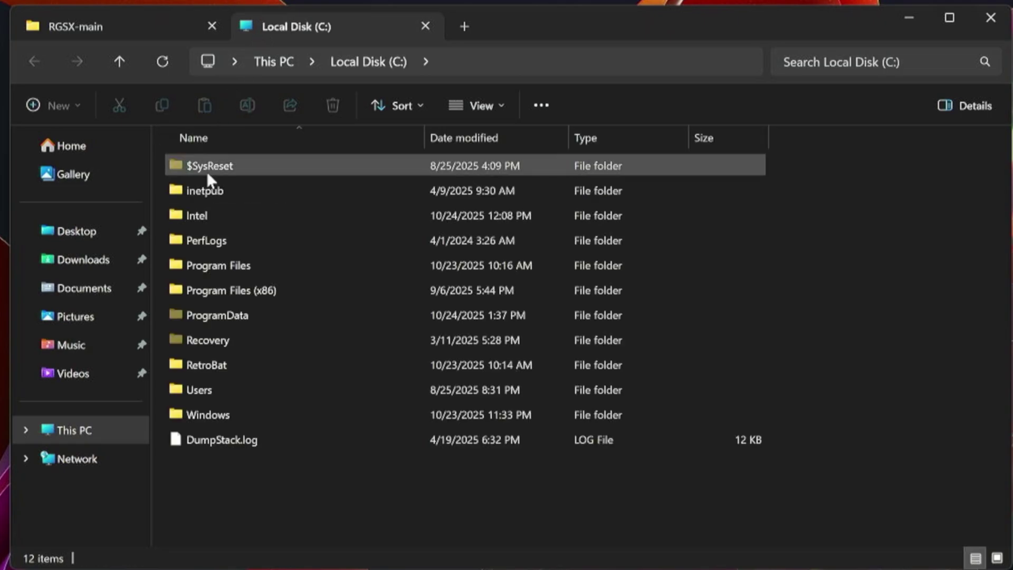
{"action": "double_click", "coordinate": [238, 364]}
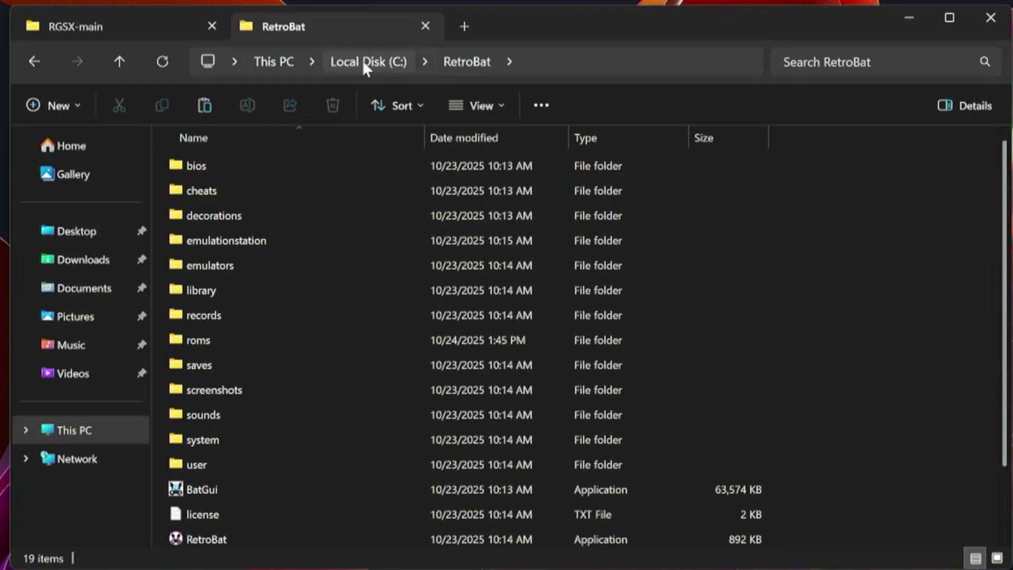
{"action": "double_click", "coordinate": [220, 340]}
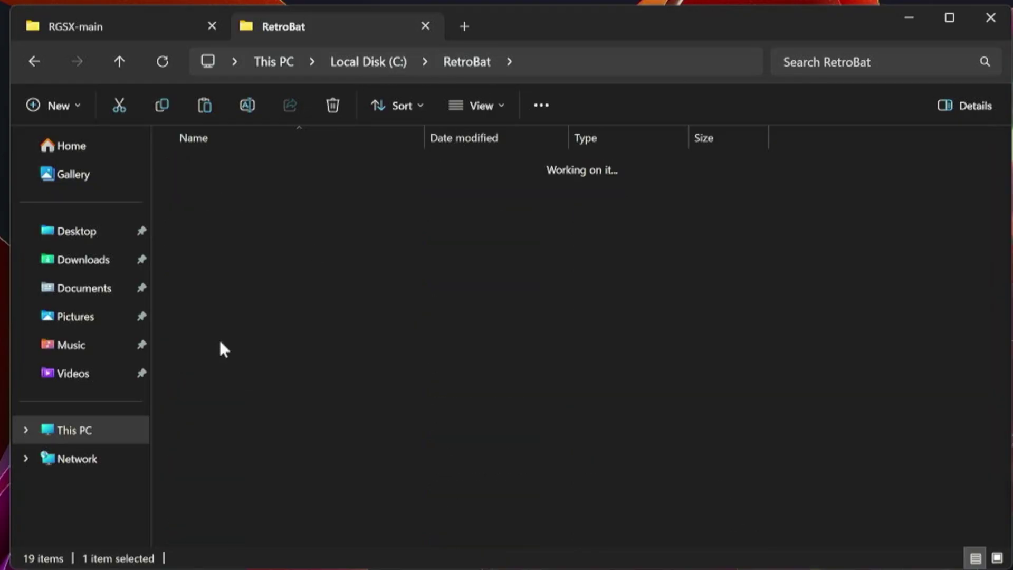
{"action": "scroll", "coordinate": [246, 275], "scroll_direction": "down", "scroll_amount": 20}
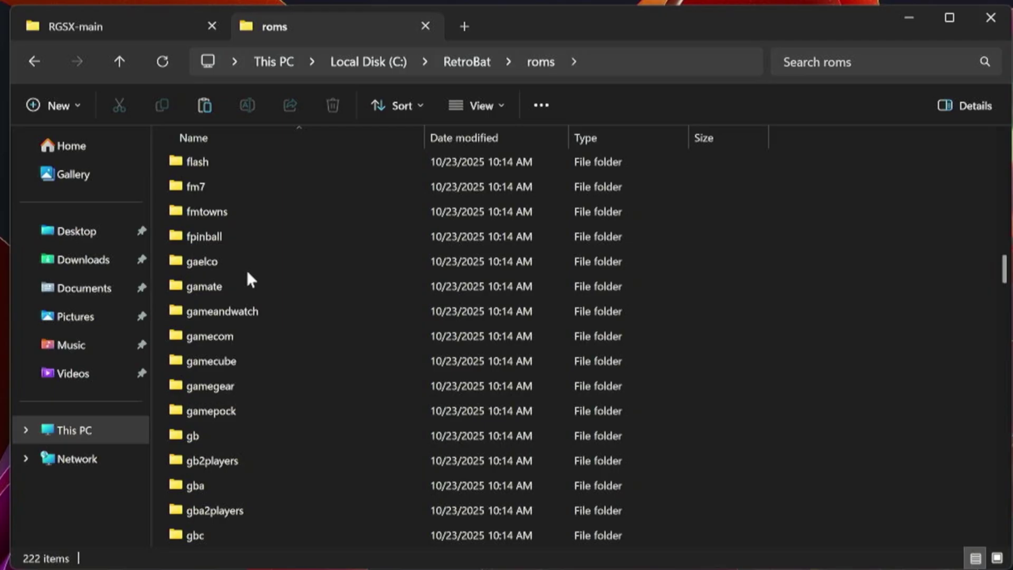
{"action": "scroll", "coordinate": [248, 274], "scroll_direction": "down", "scroll_amount": 20}
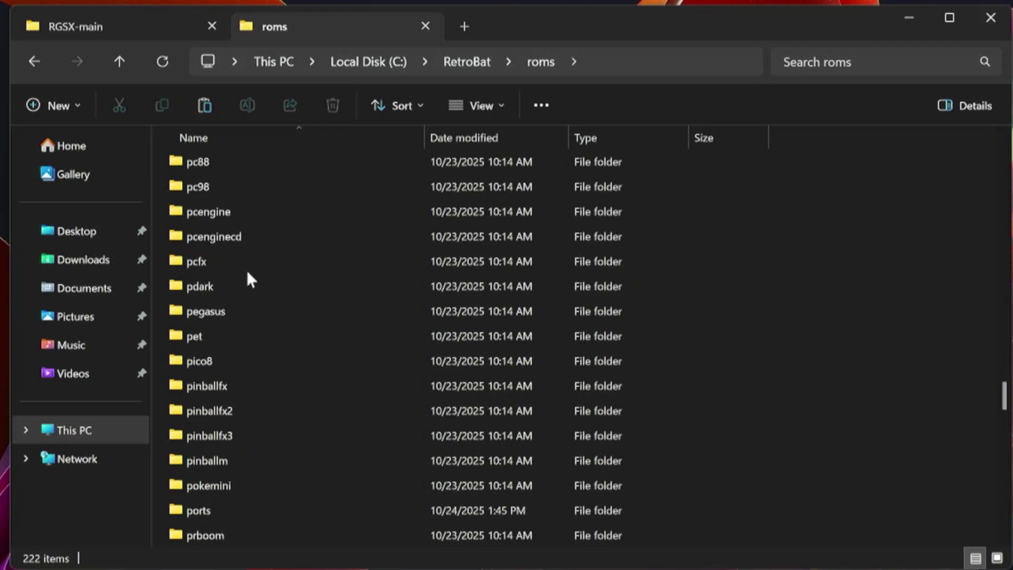
{"action": "scroll", "coordinate": [246, 270], "scroll_direction": "down", "scroll_amount": 3}
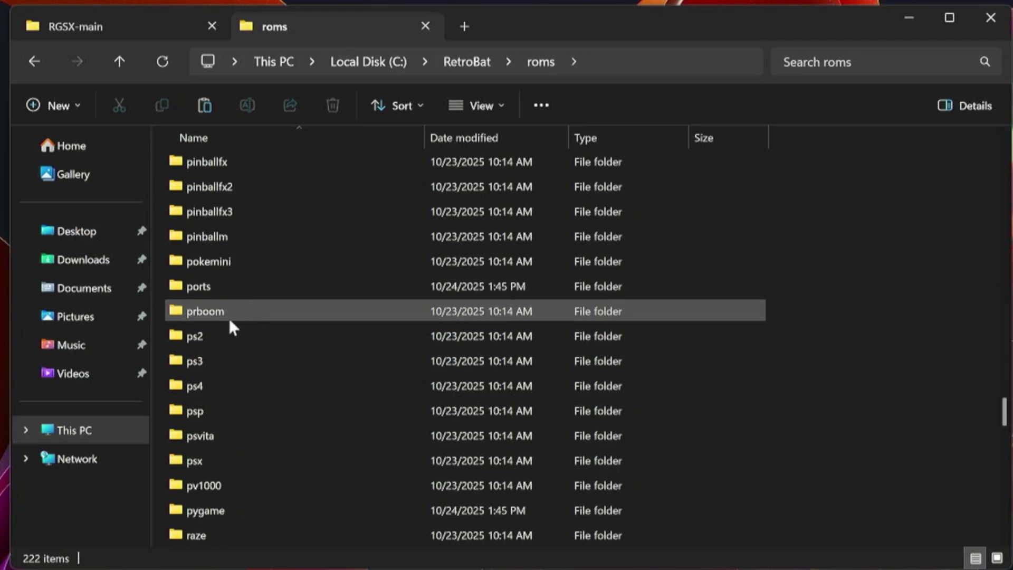
{"action": "double_click", "coordinate": [217, 289]}
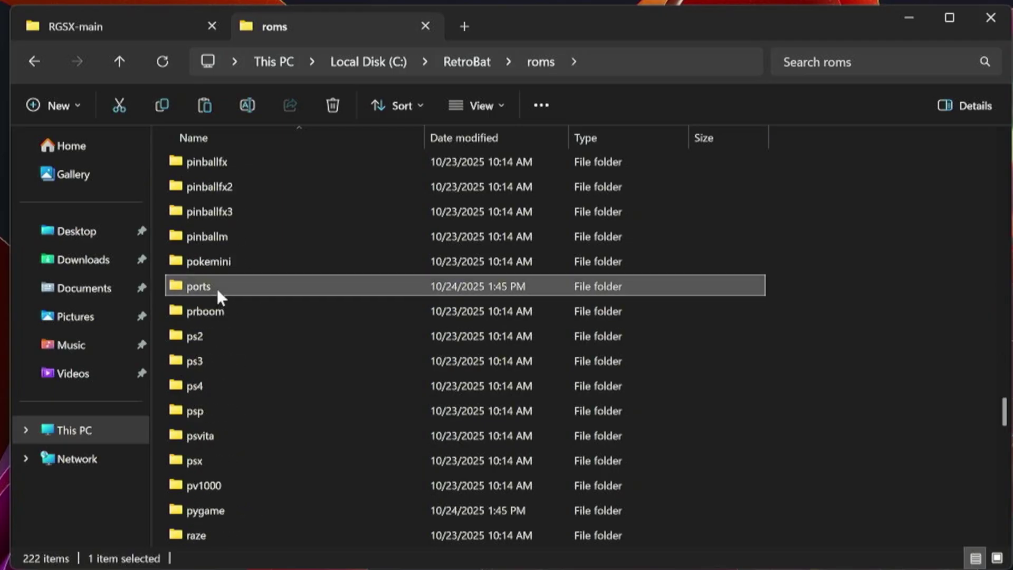
- Move gamelist, images, RGSX and videos from the RGSX-main ports folder into RetroBat's roms\ports folder, skipping files with the same names
{"action": "left_click", "coordinate": [150, 37]}
{"action": "left_click", "coordinate": [224, 338]}
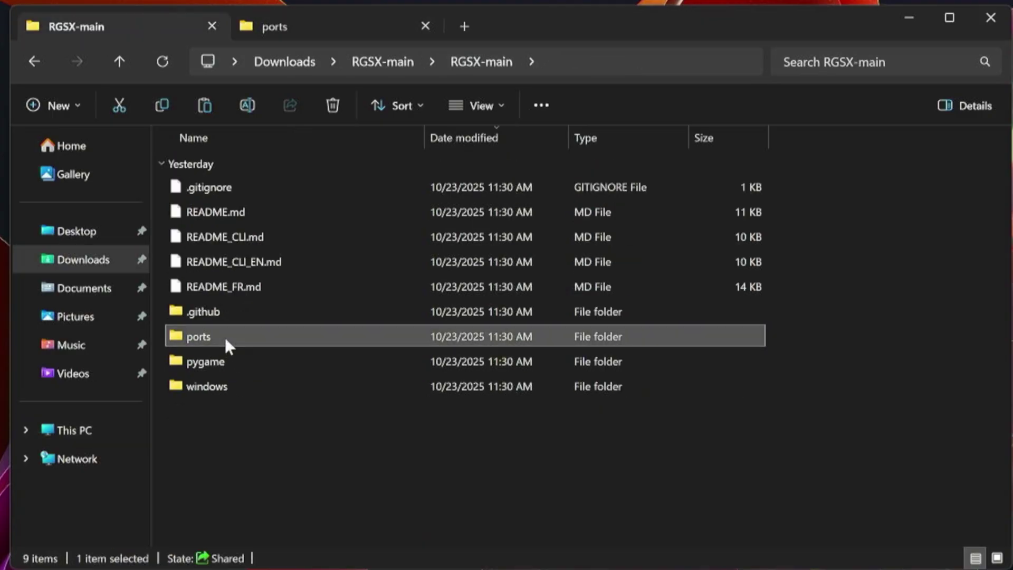
{"action": "double_click", "coordinate": [224, 337]}
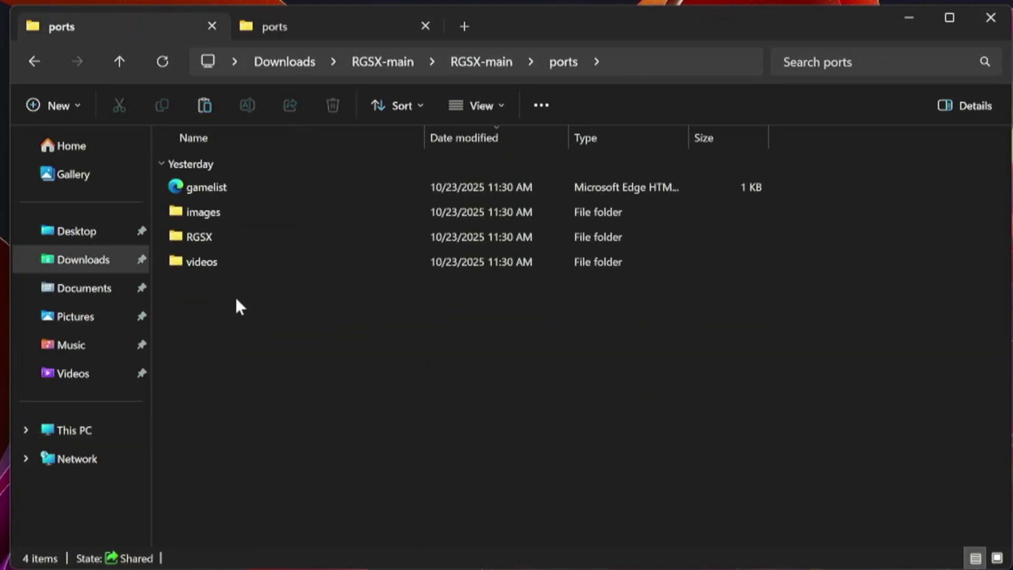
{"action": "left_click_drag", "start_coordinate": [235, 295], "coordinate": [202, 139]}
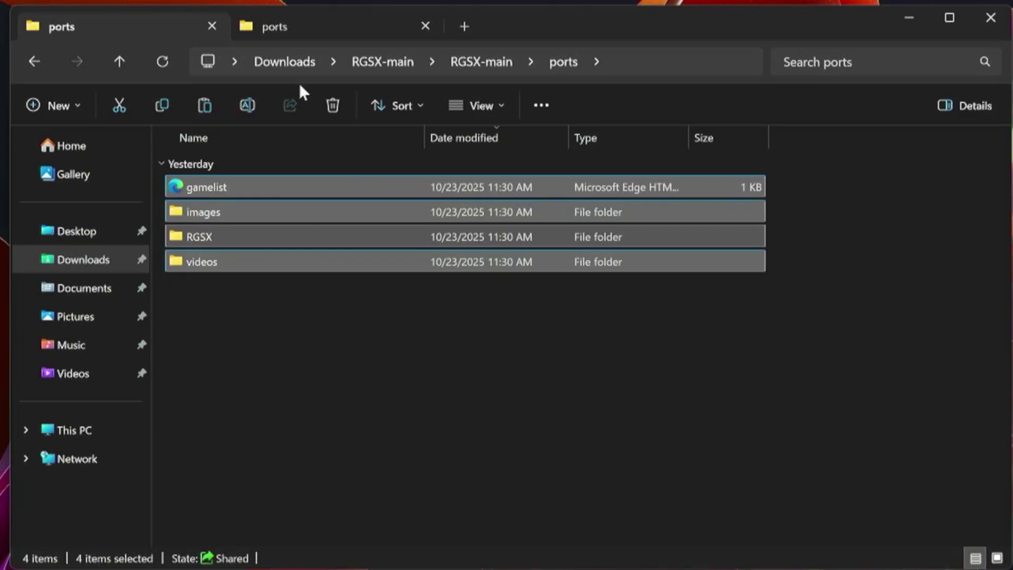
{"action": "left_click_drag", "start_coordinate": [295, 211], "coordinate": [907, 496]}
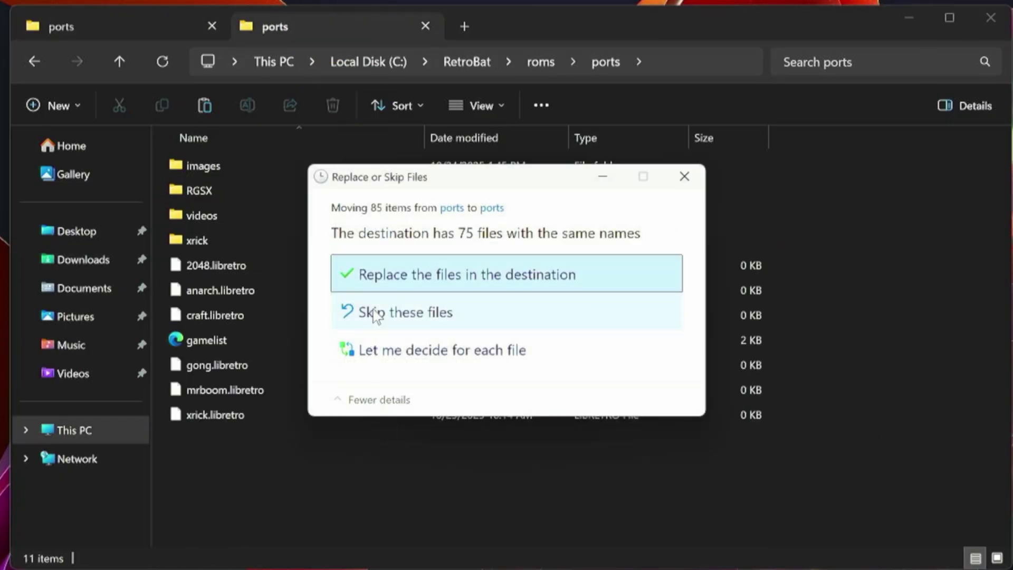
{"action": "left_click", "coordinate": [426, 312]}
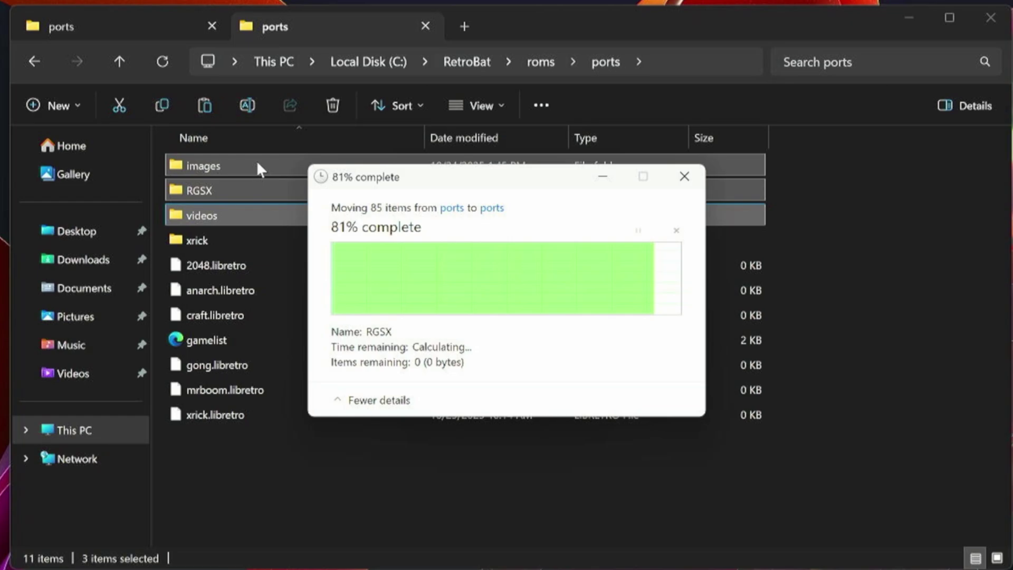
- Open the pygame folder inside RetroBat's roms folder in the second File Explorer tab
{"action": "left_click", "coordinate": [118, 61]}
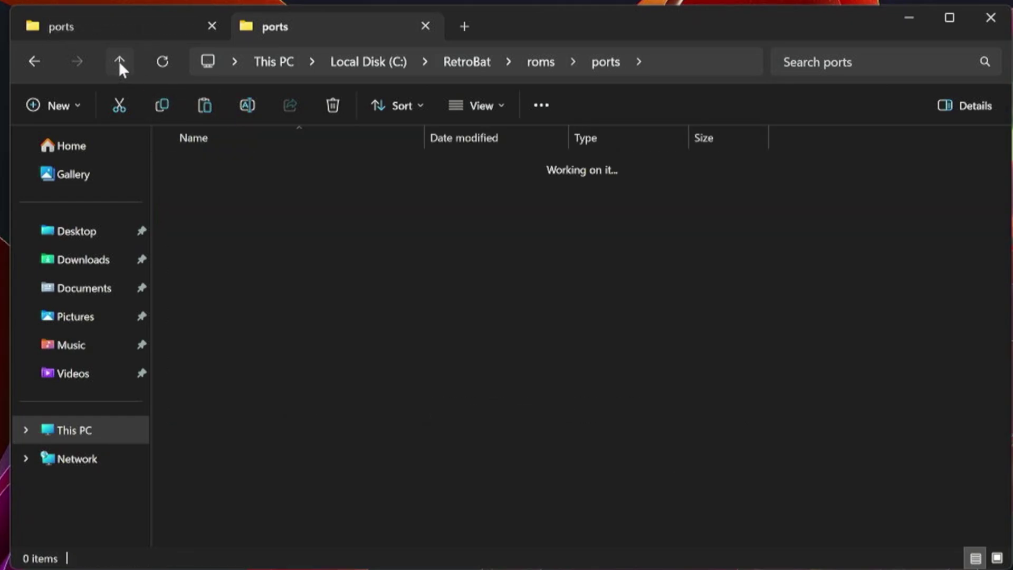
{"action": "scroll", "coordinate": [268, 460], "scroll_direction": "down", "scroll_amount": 2}
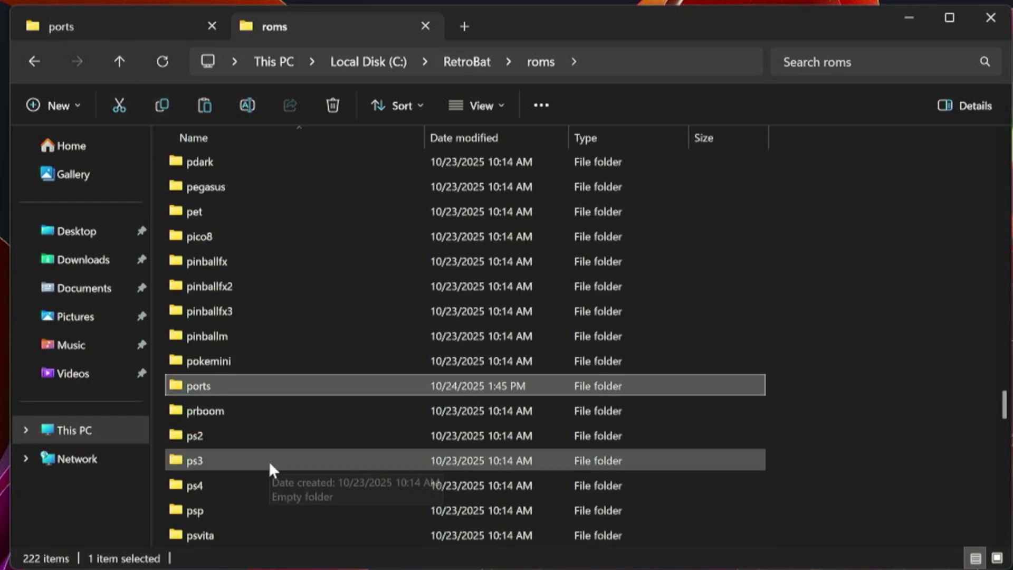
{"action": "scroll", "coordinate": [268, 461], "scroll_direction": "down", "scroll_amount": 1}
{"action": "scroll", "coordinate": [268, 461], "scroll_direction": "down", "scroll_amount": 1}
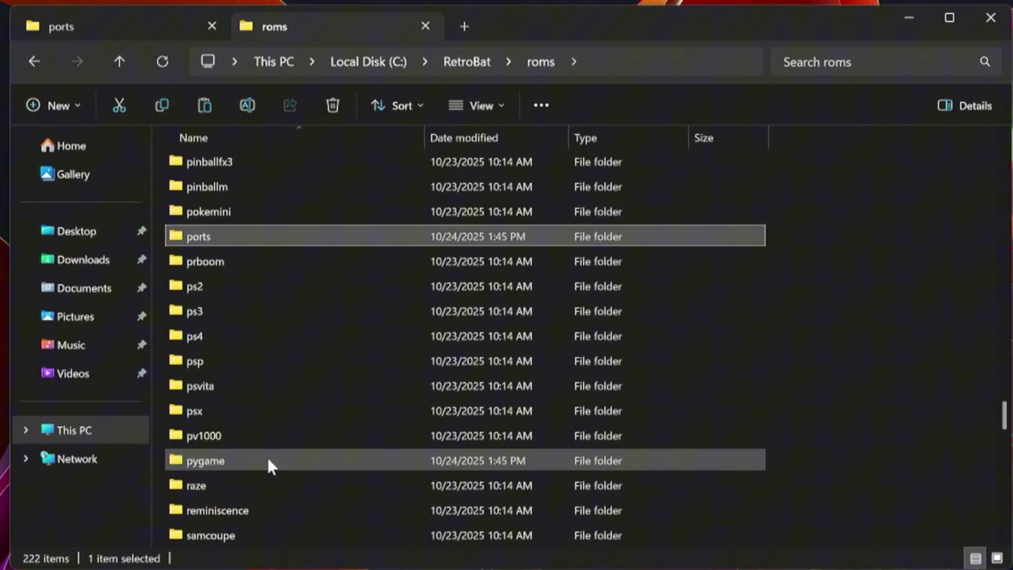
{"action": "double_click", "coordinate": [228, 459]}
- Move controller_debug.pygame from the RGSX-main pygame folder into RetroBat's roms\pygame folder
{"action": "left_click", "coordinate": [124, 21]}
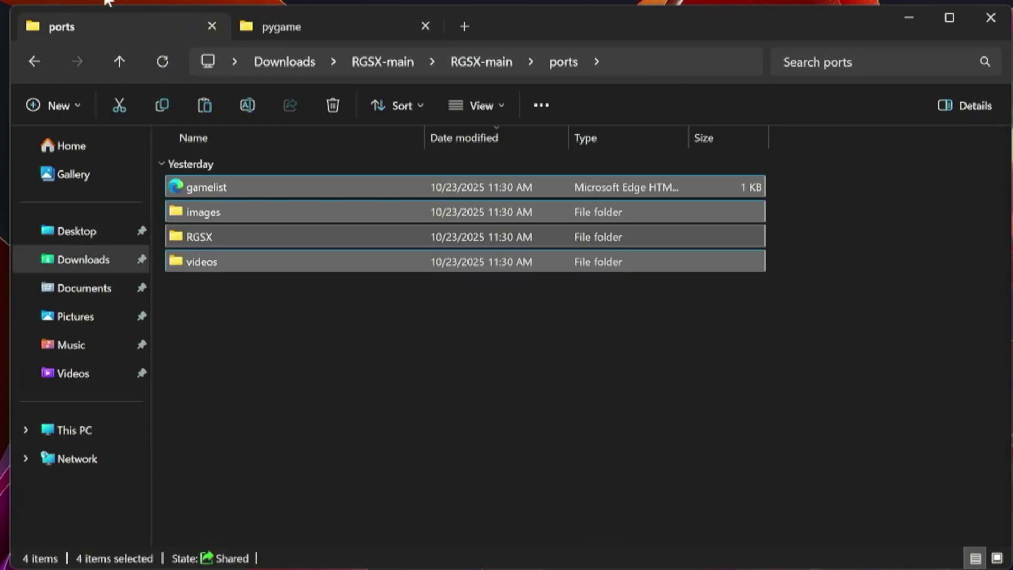
{"action": "left_click", "coordinate": [120, 62]}
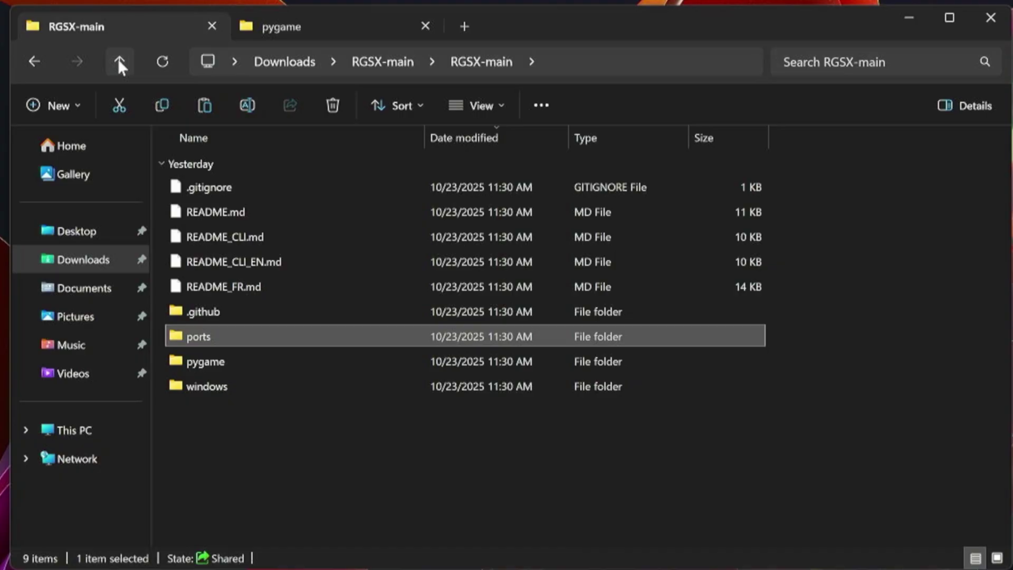
{"action": "double_click", "coordinate": [222, 362]}
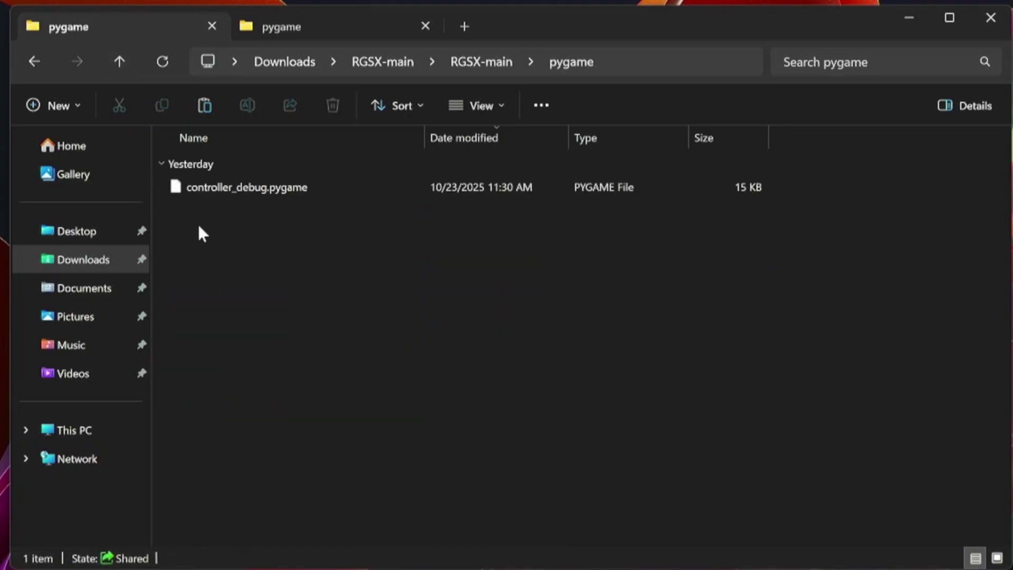
{"action": "left_click_drag", "start_coordinate": [242, 186], "coordinate": [400, 351]}
{"action": "left_click", "coordinate": [452, 333]}
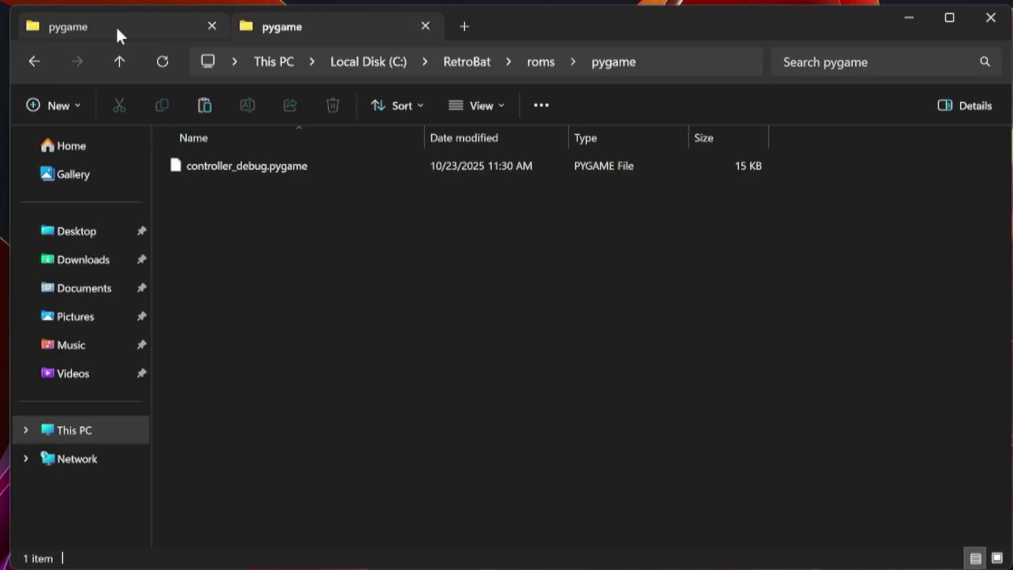
- Open the windows folder inside the downloaded inner RGSX-main folder
{"action": "left_click", "coordinate": [116, 27]}
{"action": "left_click", "coordinate": [123, 59]}
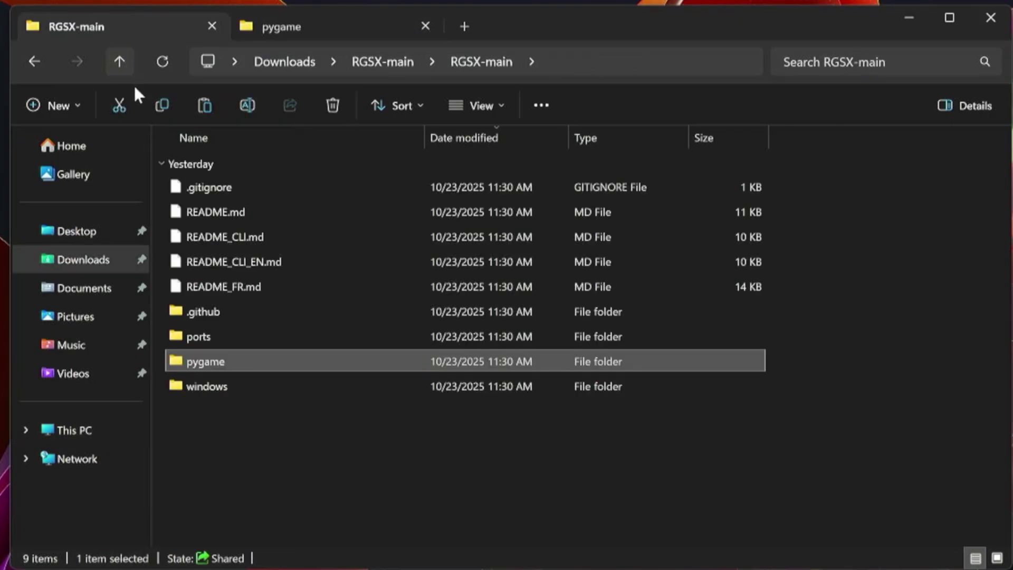
{"action": "double_click", "coordinate": [224, 385]}
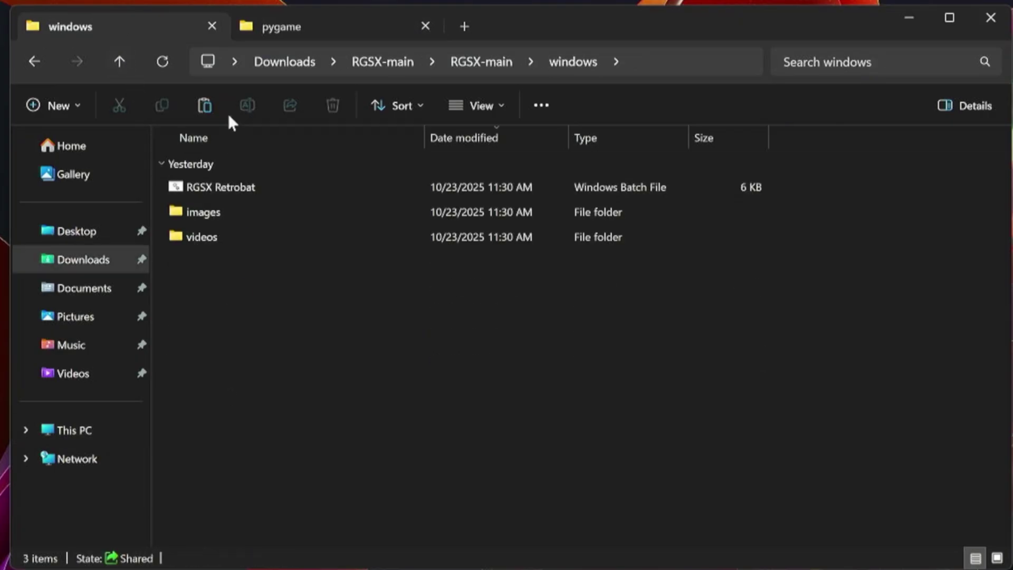
- Open the windows folder under C:\RetroBat\roms in the second File Explorer tab
{"action": "left_click", "coordinate": [273, 33]}
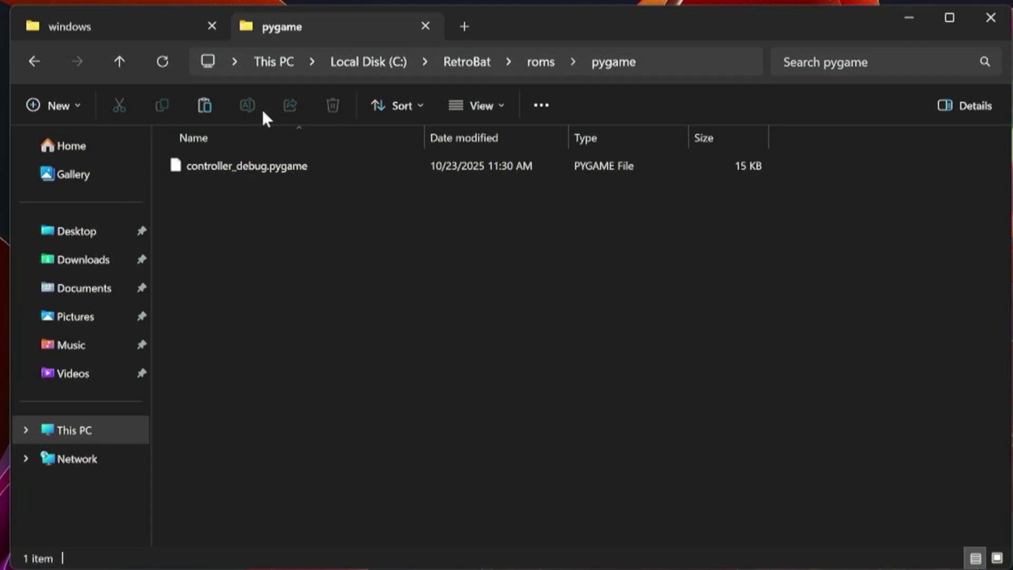
{"action": "left_click", "coordinate": [128, 62]}
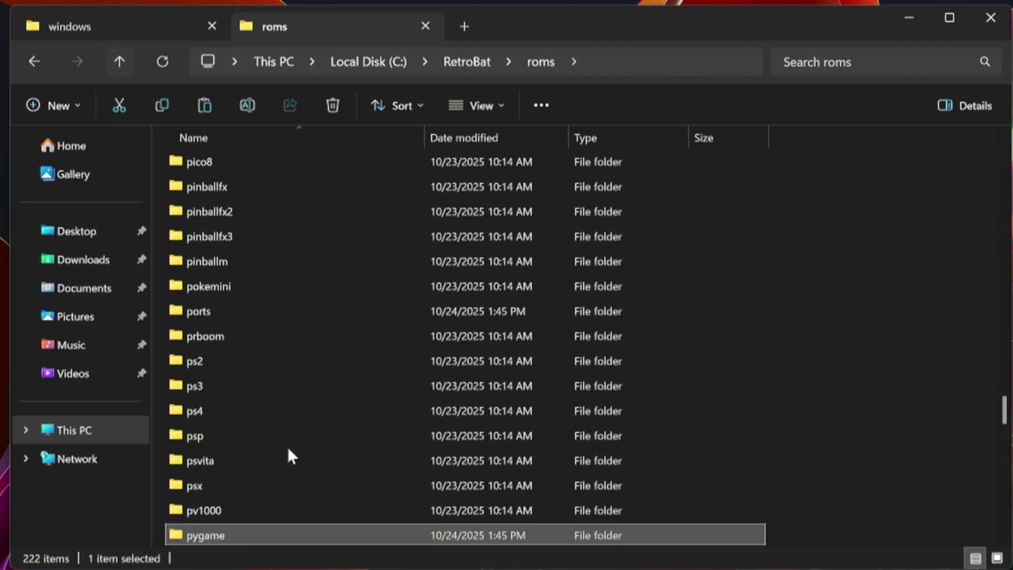
{"action": "scroll", "coordinate": [258, 449], "scroll_direction": "down", "scroll_amount": 20}
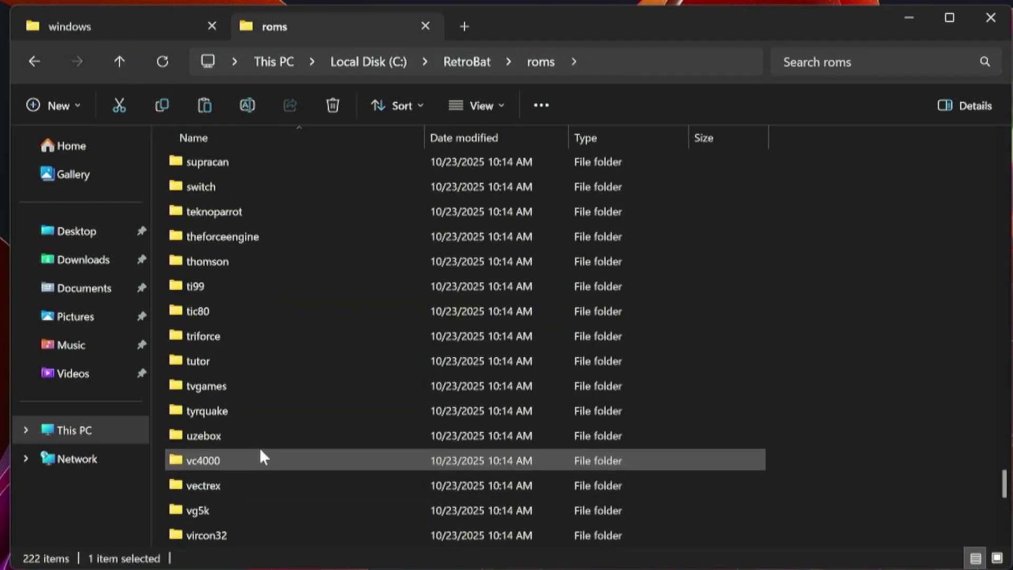
{"action": "scroll", "coordinate": [259, 447], "scroll_direction": "down", "scroll_amount": 5}
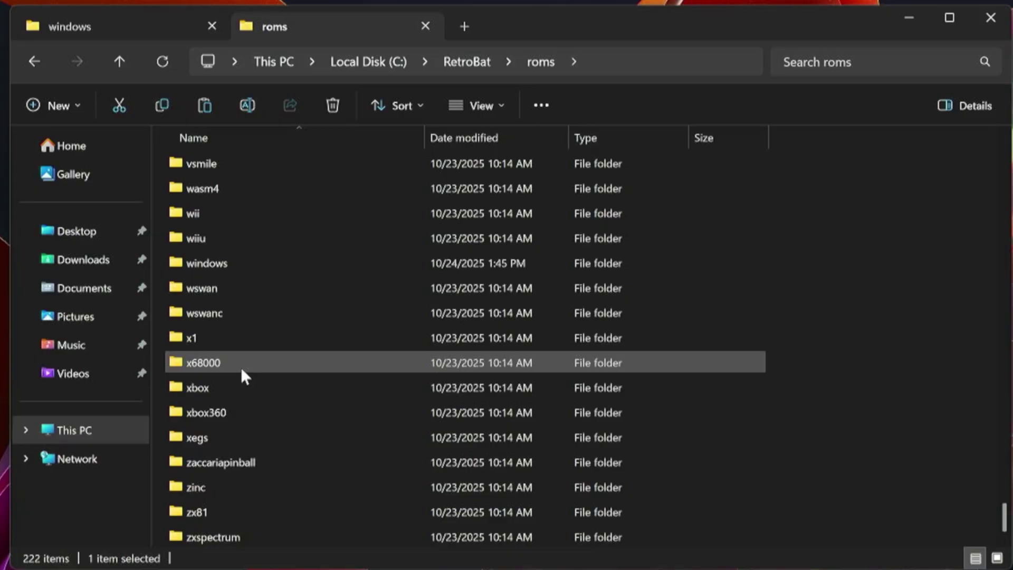
{"action": "scroll", "coordinate": [238, 343], "scroll_direction": "up", "scroll_amount": 1}
{"action": "double_click", "coordinate": [230, 336]}
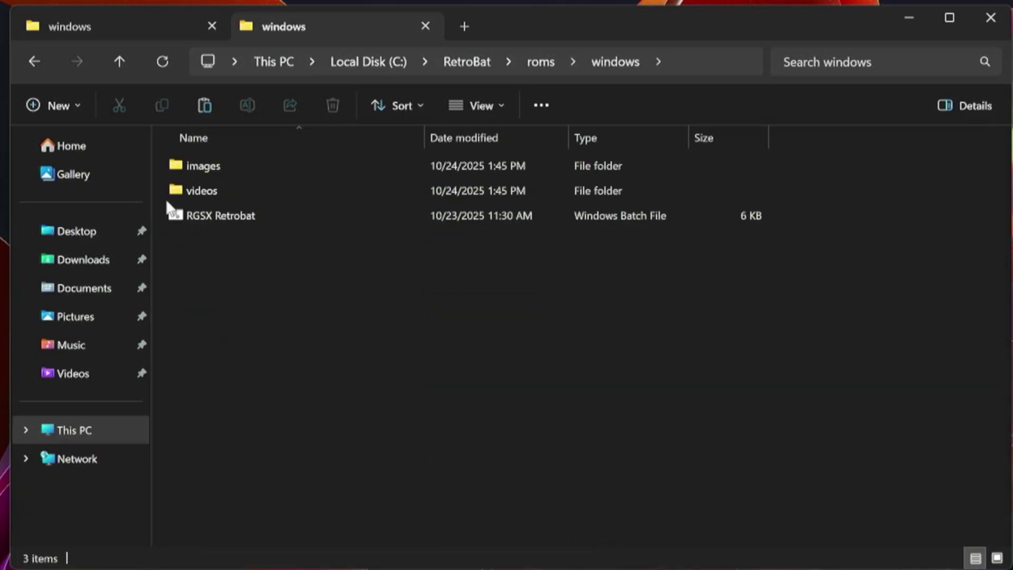
- Move RGSX Retrobat, images and videos from the RGSX-main windows folder into RetroBat's roms\windows folder
{"action": "left_click", "coordinate": [112, 34]}
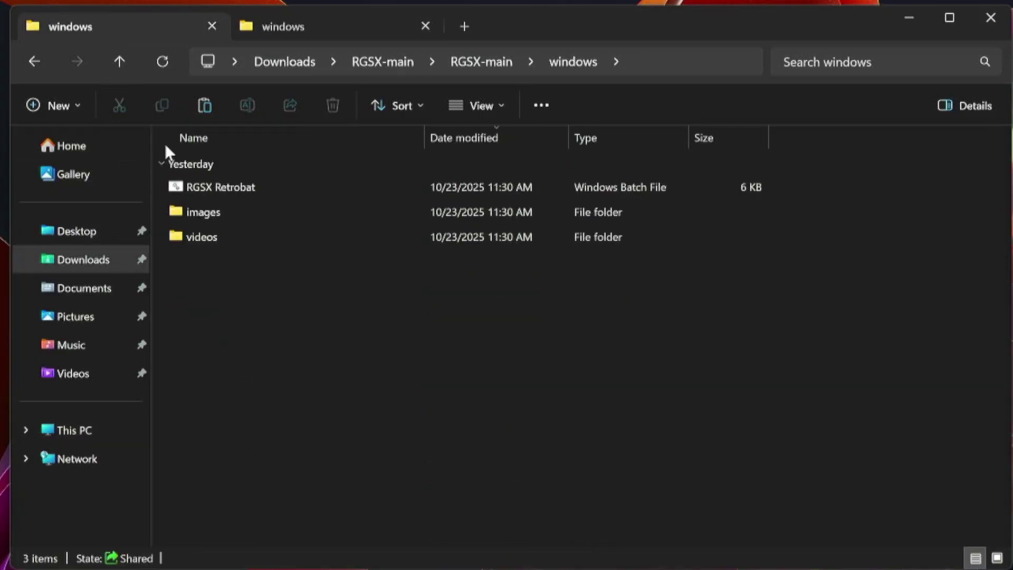
{"action": "left_click_drag", "start_coordinate": [243, 315], "coordinate": [334, 449]}
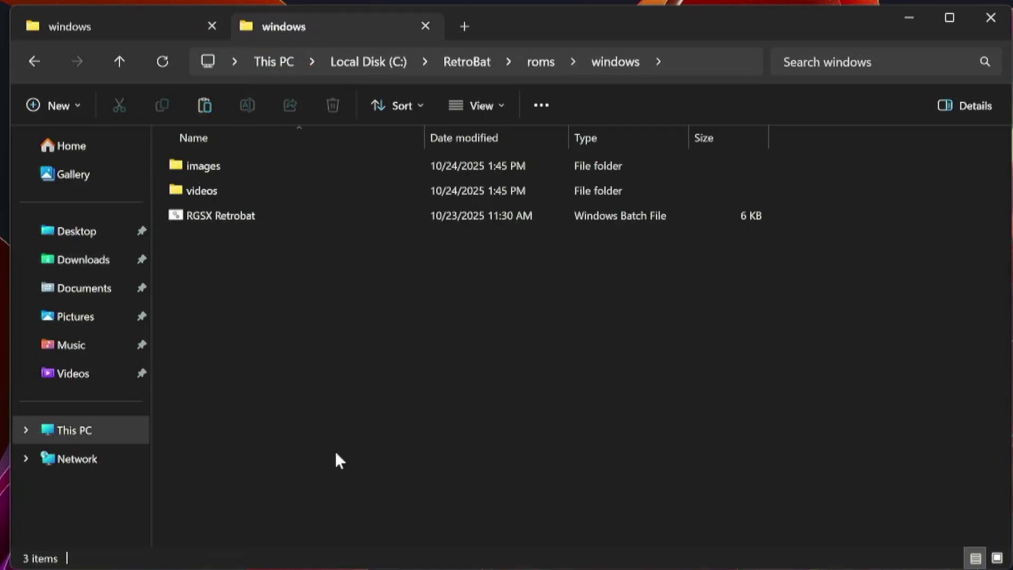
{"action": "left_click", "coordinate": [457, 317]}
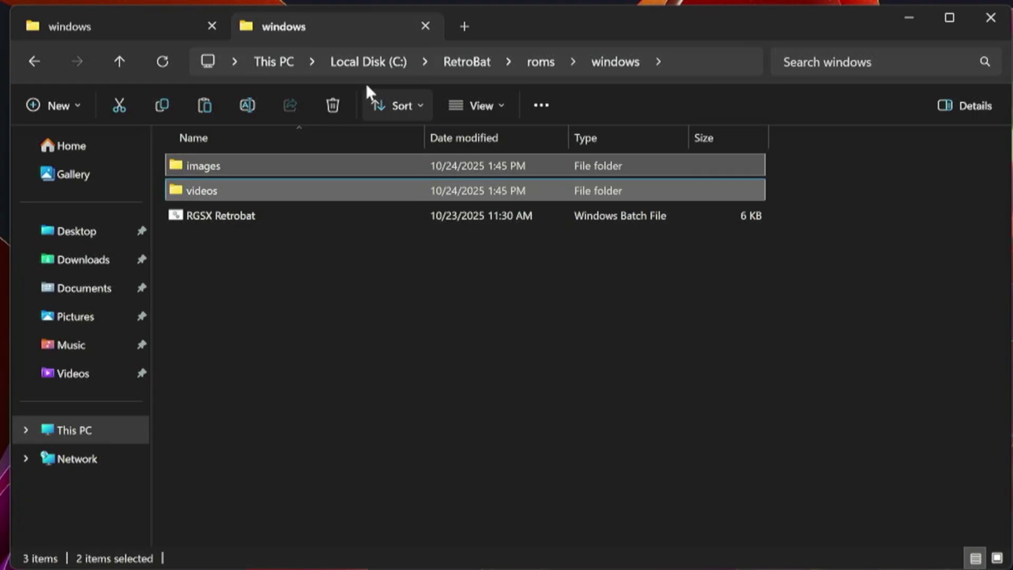
{"action": "left_click", "coordinate": [118, 71]}
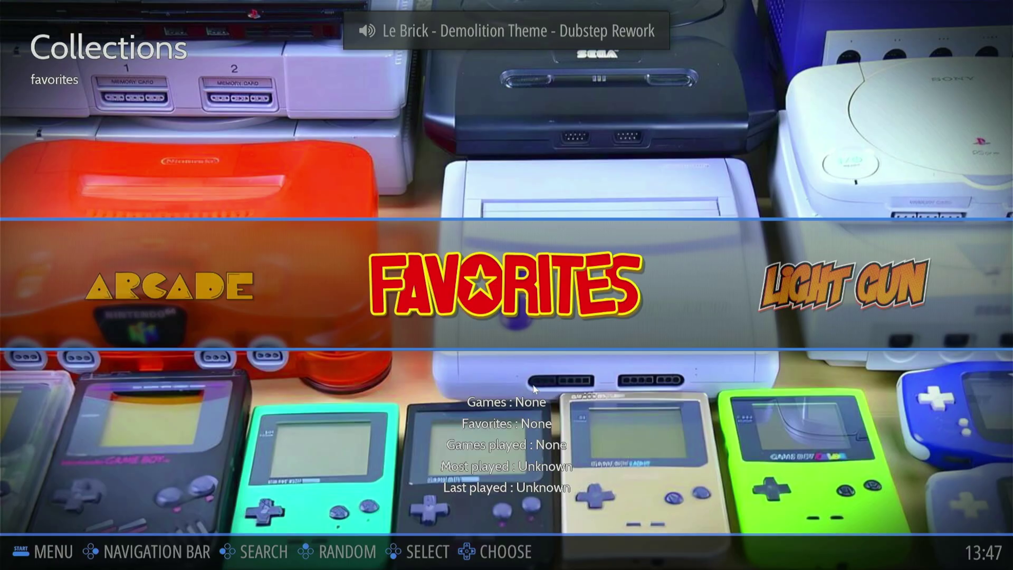
- Switch to RetroBat, go through the system carousel to Windows and launch RGSX from it
{"action": "key", "text": "Right"}
{"action": "key", "text": "Right"}
{"action": "key", "text": "Right"}
{"action": "key", "text": "Right"}
{"action": "key", "text": "Right"}
{"action": "key", "text": "Right"}
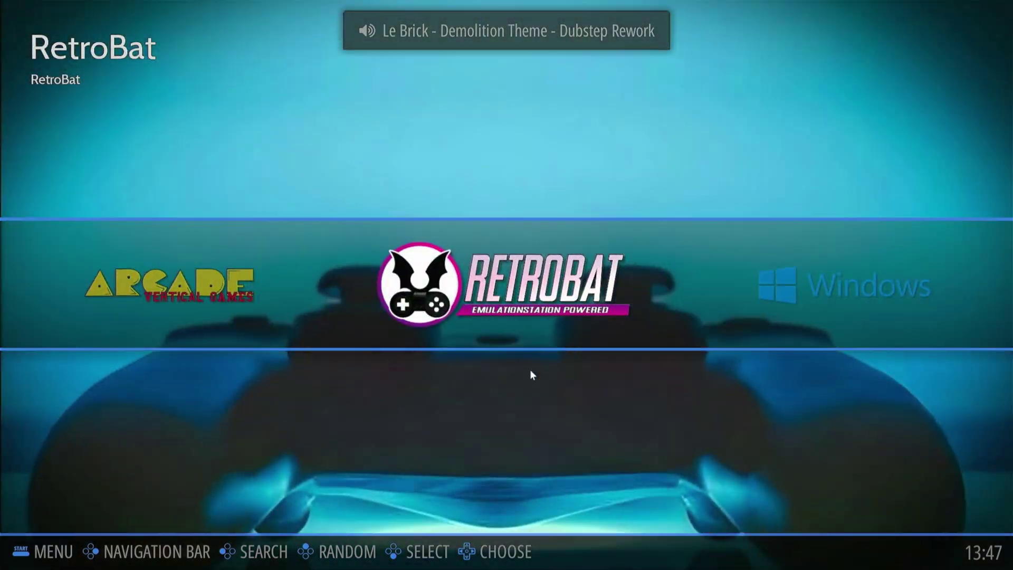
{"action": "key", "text": "Left"}
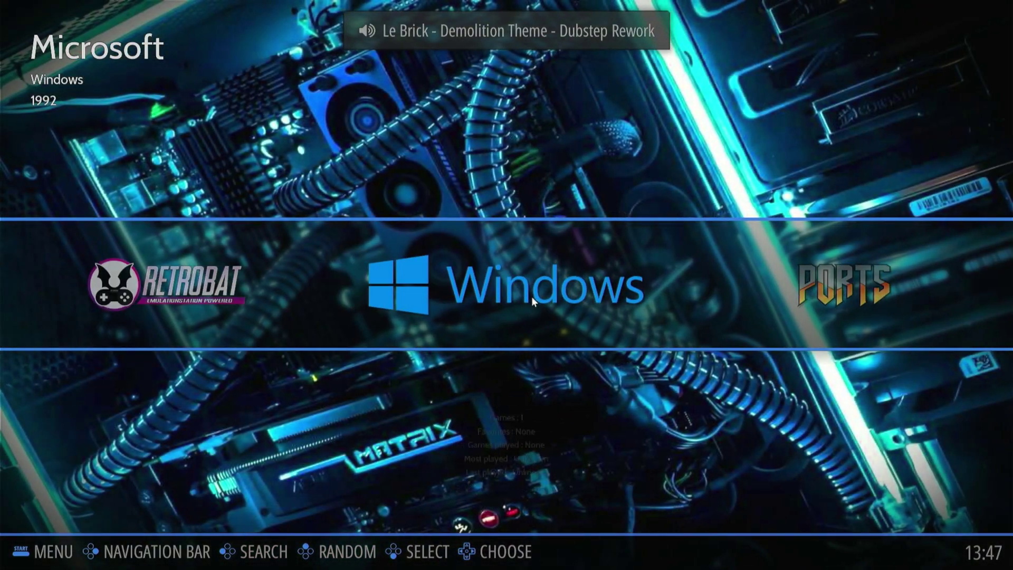
{"action": "left_click", "coordinate": [531, 293]}
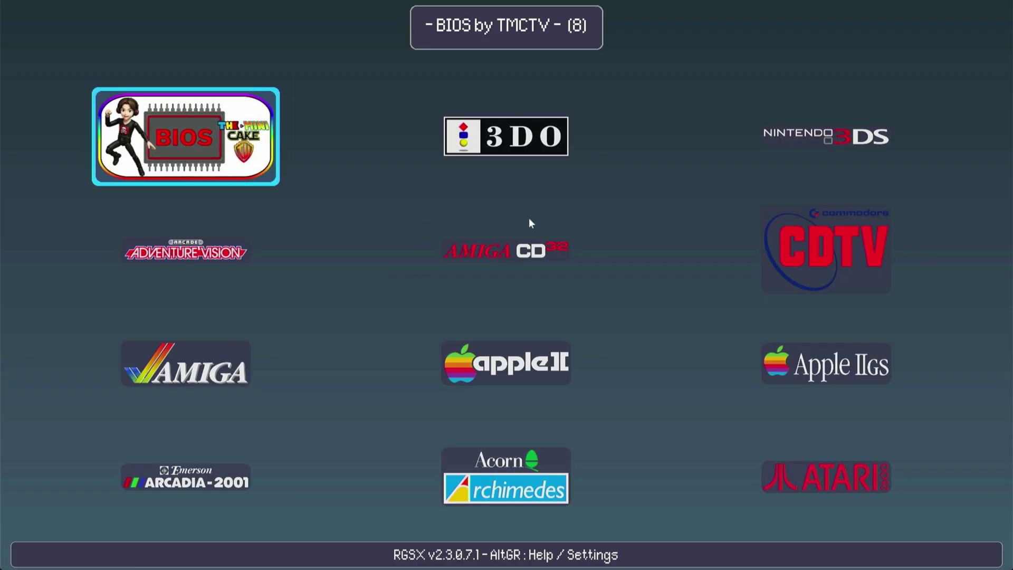
- Look through the RGSX platform grid from BIOS by TMCTV down to Commodore VIC-20
{"action": "key", "text": "Down"}
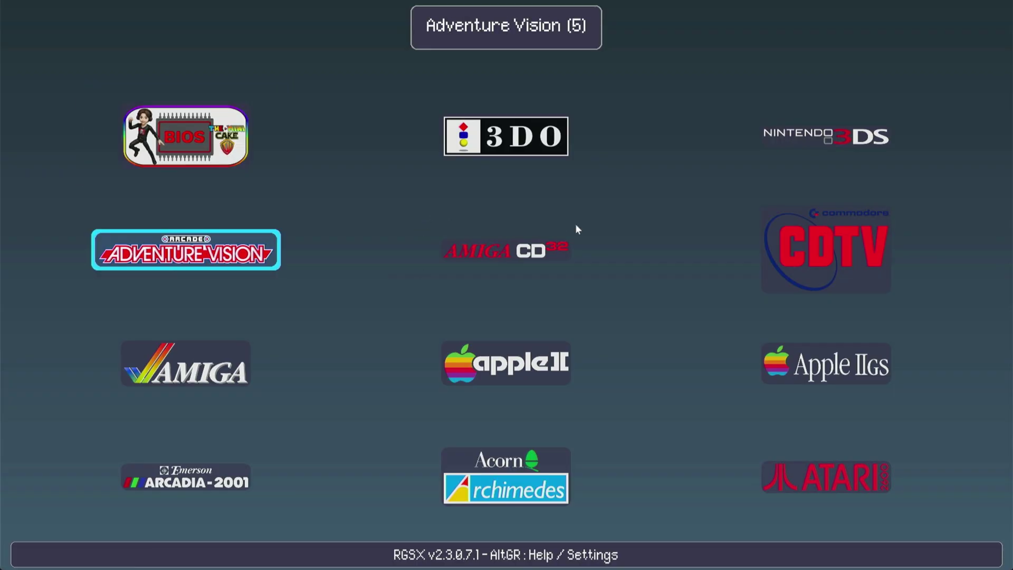
{"action": "key", "text": "Down"}
{"action": "key", "text": "Down"}
{"action": "key", "text": "Down"}
{"action": "key", "text": "Down"}
{"action": "key", "text": "Down"}
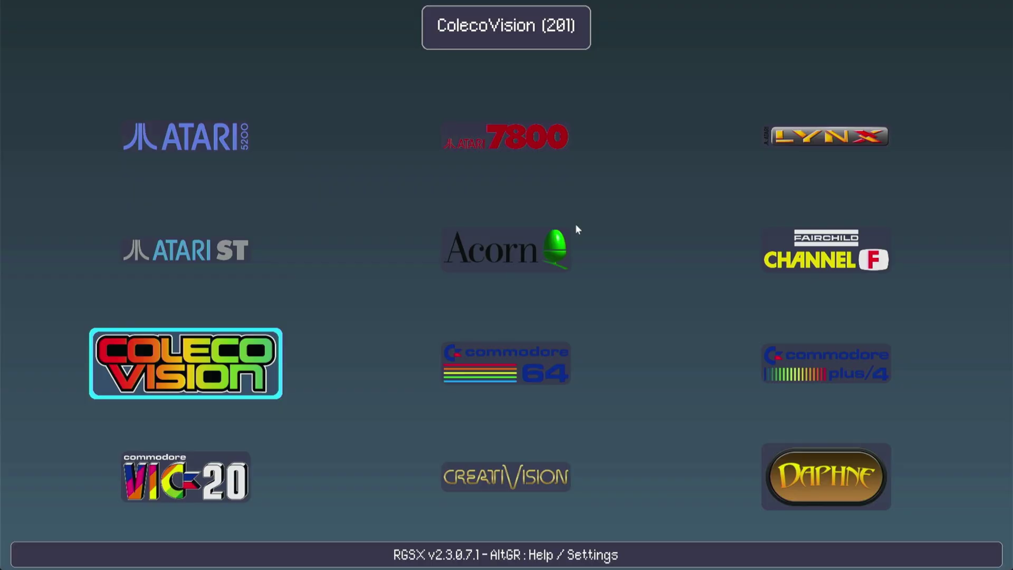
{"action": "key", "text": "super"}
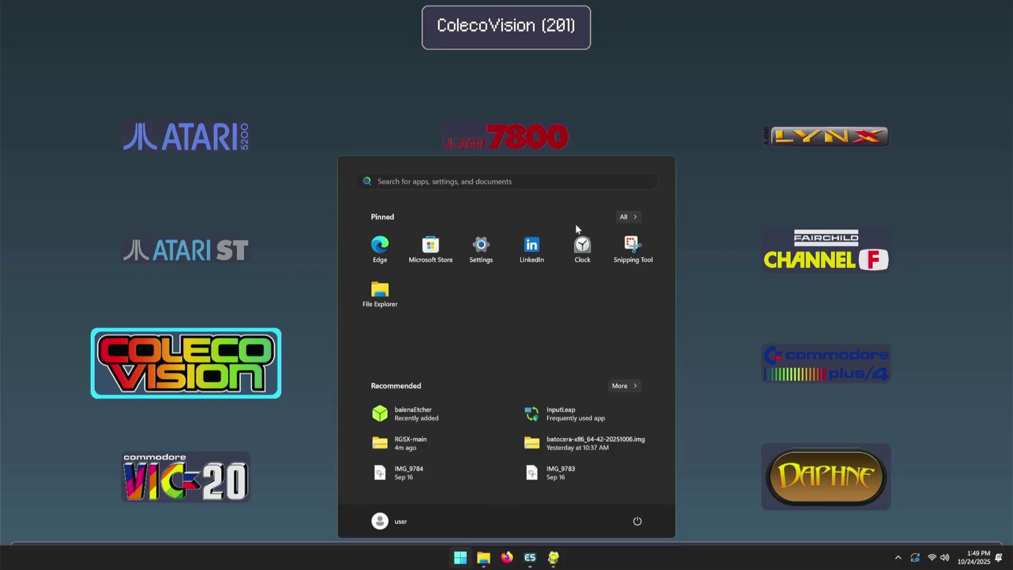
{"action": "key", "text": "super"}
{"action": "key", "text": "Down"}
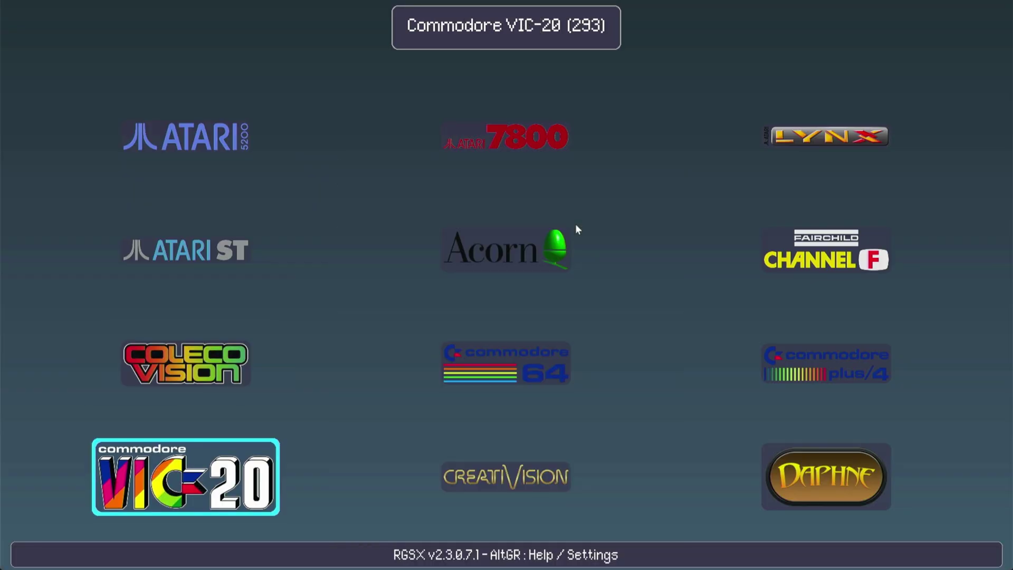
{"action": "key", "text": "Down"}
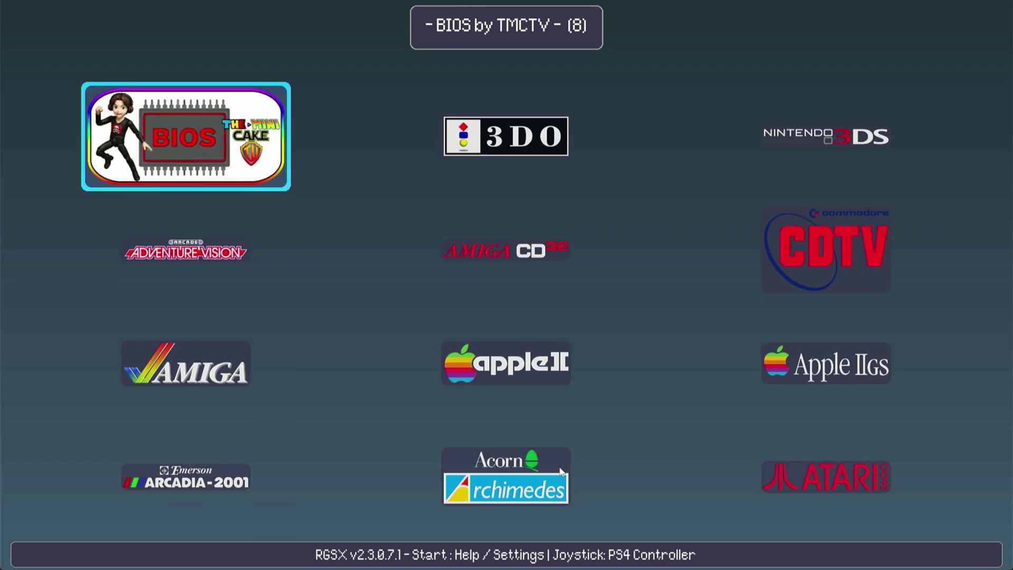
- Browse the platform grid from the Amiga OCS ECS entry to the second page and highlight Atom
{"action": "key", "text": "Down"}
{"action": "key", "text": "Down"}
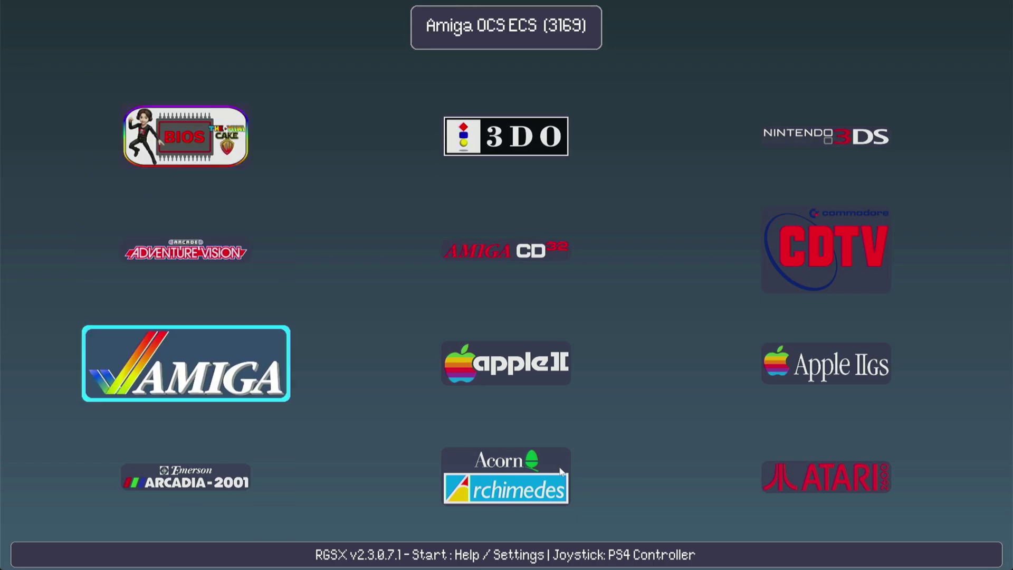
{"action": "key", "text": "Left"}
{"action": "key", "text": "Up"}
{"action": "key", "text": "Down"}
{"action": "key", "text": "Left"}
{"action": "key", "text": "Left"}
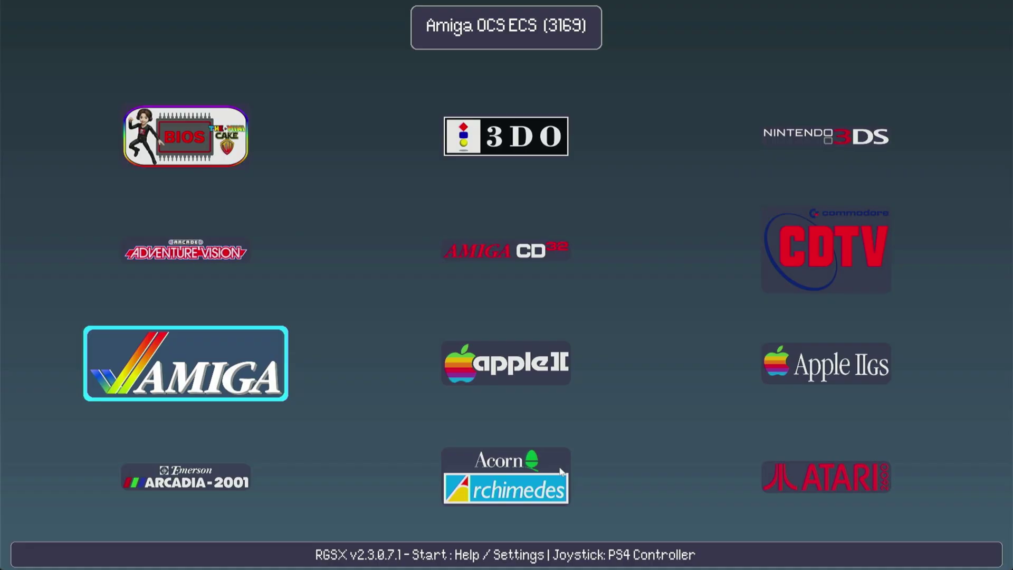
{"action": "key", "text": "Up"}
{"action": "key", "text": "Page_Down"}
{"action": "key", "text": "Right"}
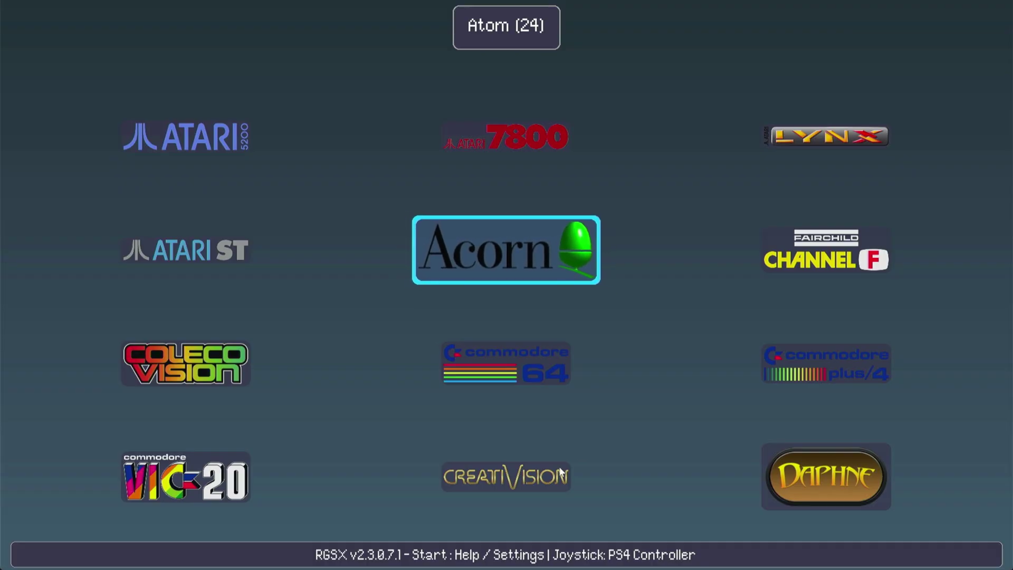
- Examine the entries of the RGSX Help / Settings menu, such as Language, Controls, Display and Games, and return to the platform grid
{"action": "key", "text": "Escape"}
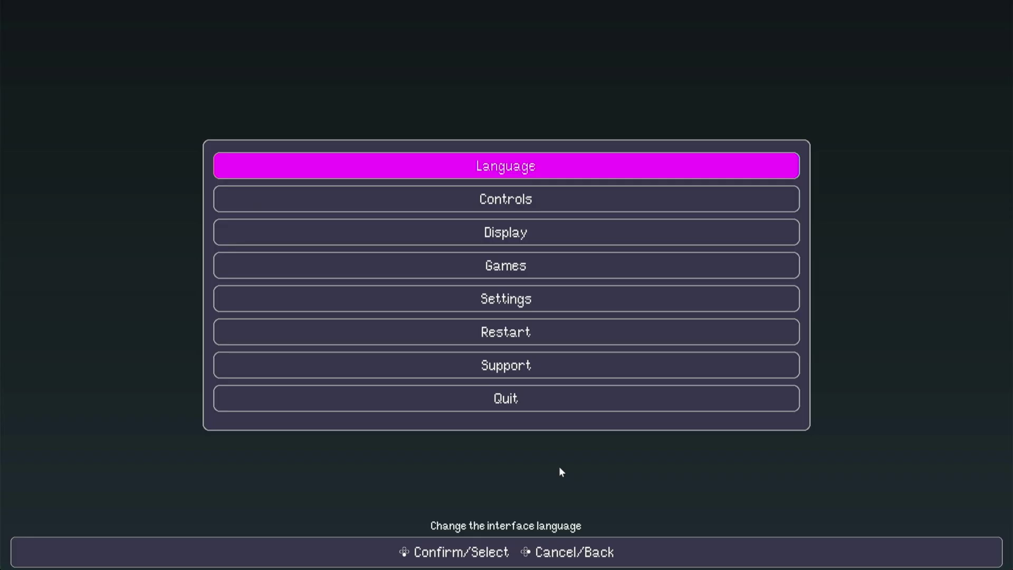
{"action": "key", "text": "Down"}
{"action": "key", "text": "Down"}
{"action": "key", "text": "Down"}
{"action": "key", "text": "Up"}
{"action": "key", "text": "Up"}
{"action": "key", "text": "Up"}
{"action": "key", "text": "Down"}
{"action": "key", "text": "Down"}
{"action": "key", "text": "Down"}
{"action": "key", "text": "Down"}
{"action": "key", "text": "Up"}
{"action": "key", "text": "Up"}
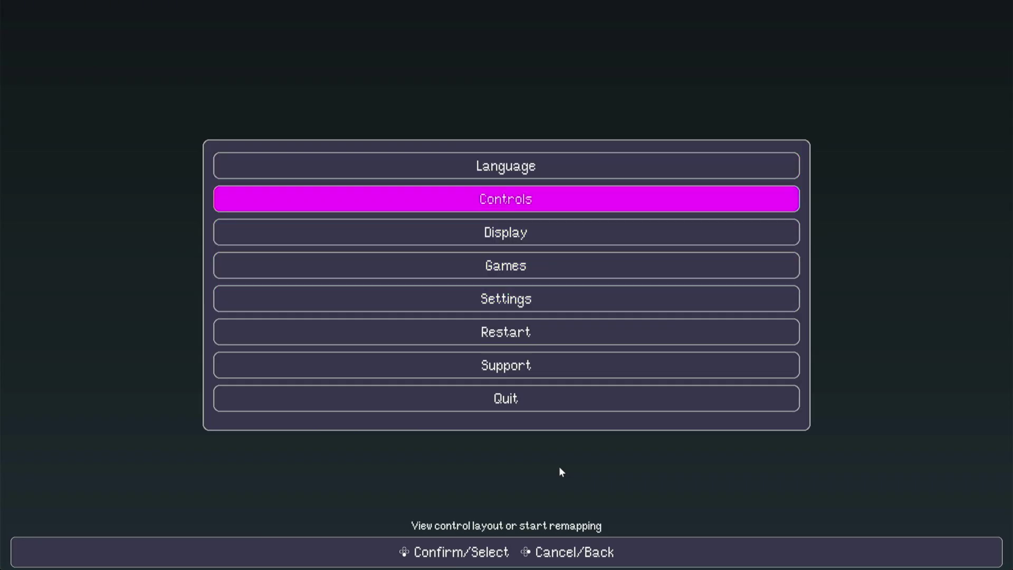
{"action": "key", "text": "Down"}
{"action": "key", "text": "Up"}
{"action": "key", "text": "Up"}
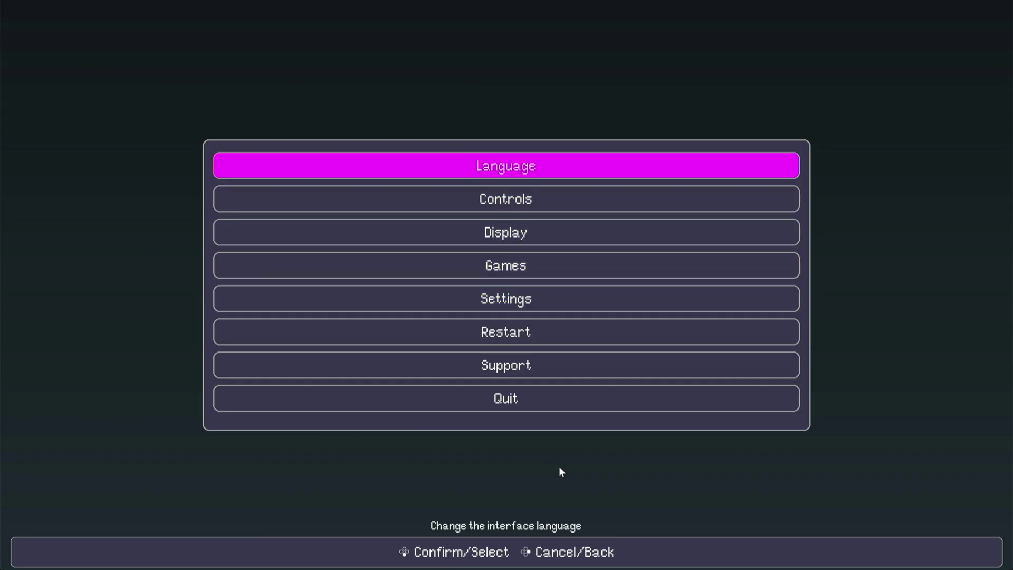
{"action": "key", "text": "Down"}
{"action": "key", "text": "Escape"}
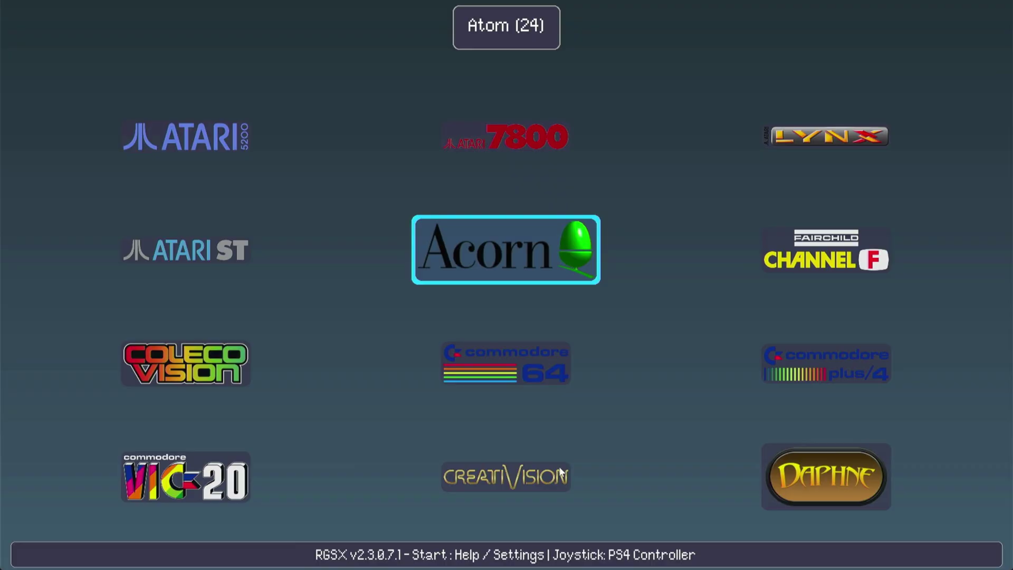
- View the Controls options in the RGSX Help / Settings menu, including Remap controls, and return to the platform grid
{"action": "key", "text": "p"}
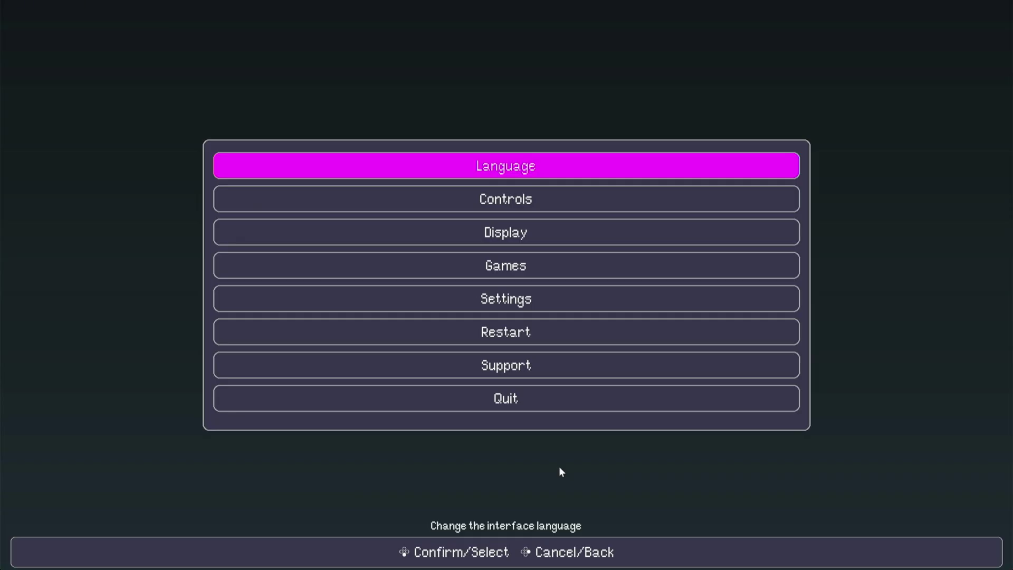
{"action": "key", "text": "Down"}
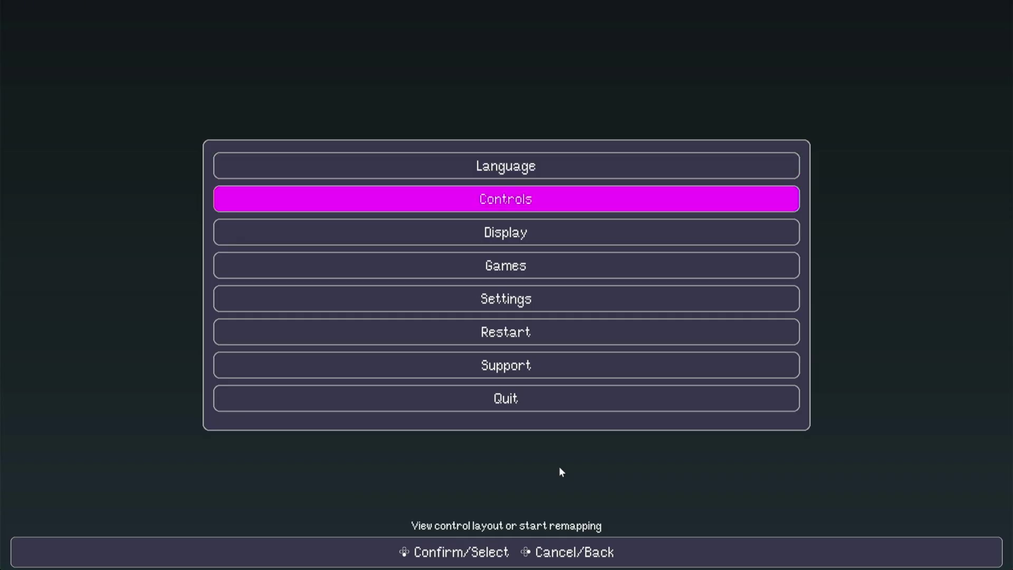
{"action": "key", "text": "Return"}
{"action": "key", "text": "Down"}
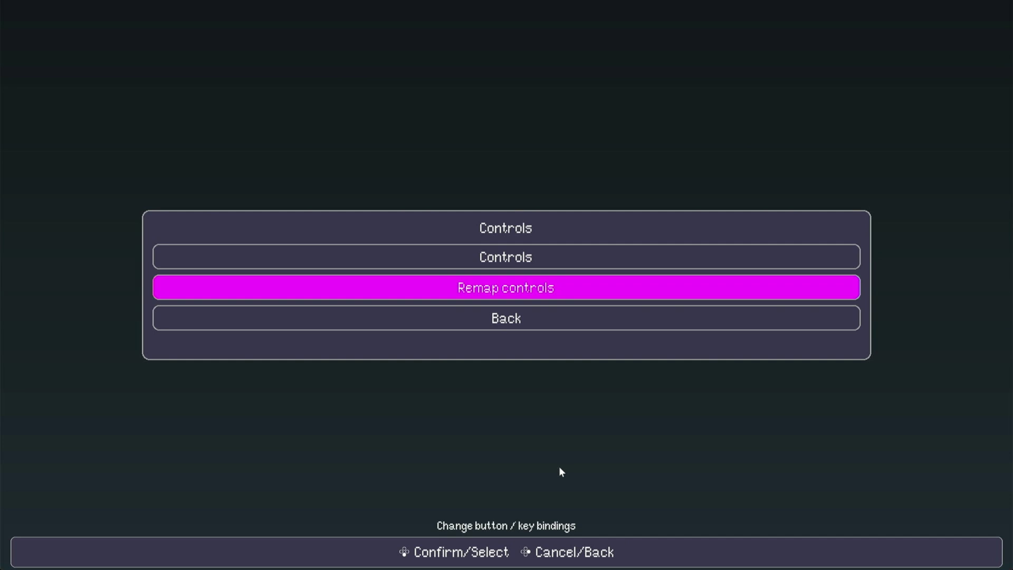
{"action": "key", "text": "Down"}
{"action": "key", "text": "Return"}
{"action": "key", "text": "Escape"}
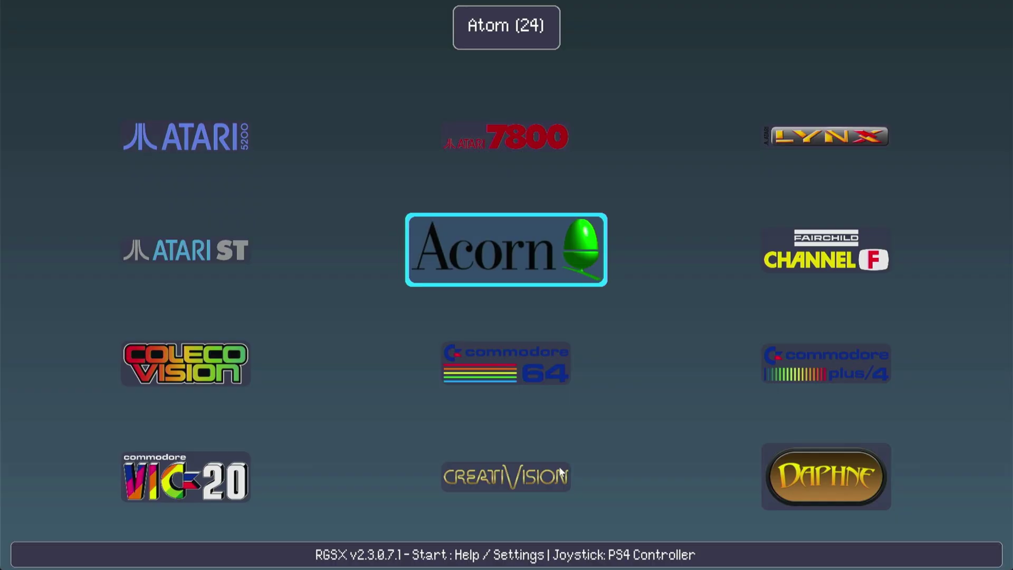
- Reopen the Help / Settings menu, look over its first entries and view the Games submenu
{"action": "key", "text": "p"}
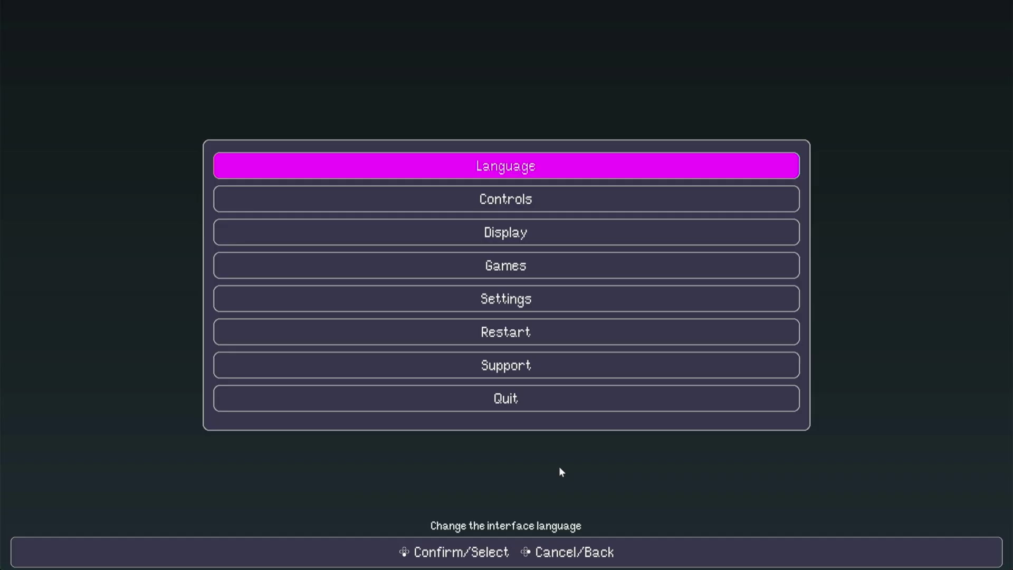
{"action": "key", "text": "Down"}
{"action": "key", "text": "Down"}
{"action": "key", "text": "Down"}
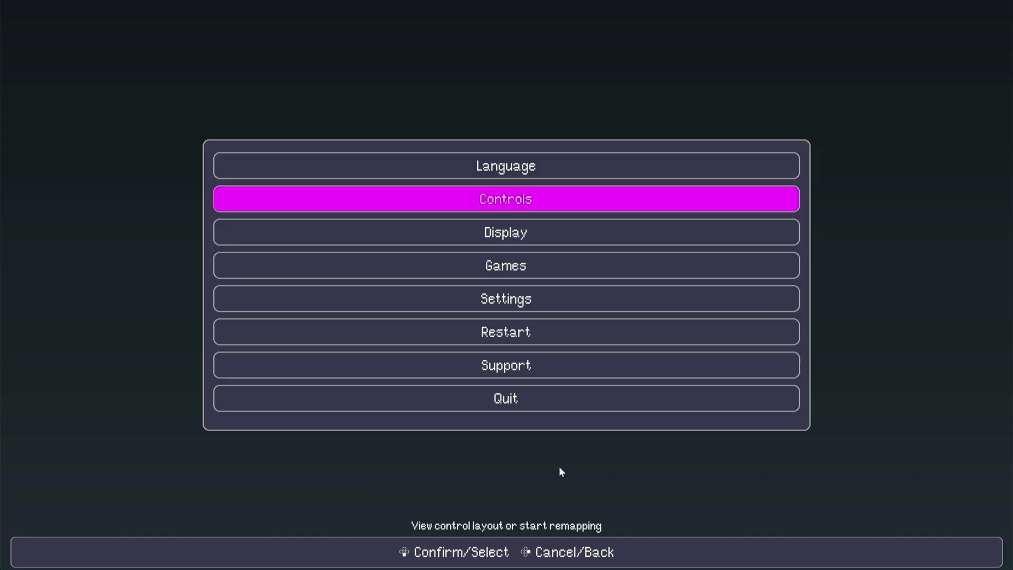
{"action": "key", "text": "Up"}
{"action": "key", "text": "Up"}
{"action": "key", "text": "Up"}
{"action": "key", "text": "Down"}
{"action": "key", "text": "Down"}
{"action": "key", "text": "Down"}
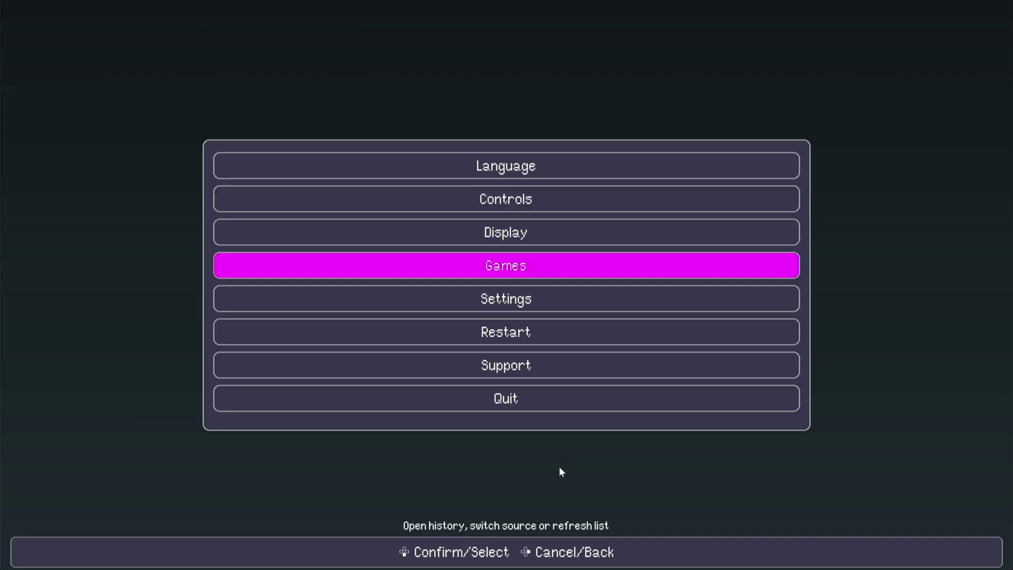
{"action": "key", "text": "Return"}
{"action": "key", "text": "Escape"}
- View the API Keys status under Settings and return to the main Help / Settings menu
{"action": "key", "text": "Down"}
{"action": "key", "text": "Return"}
{"action": "key", "text": "Down"}
{"action": "key", "text": "Down"}
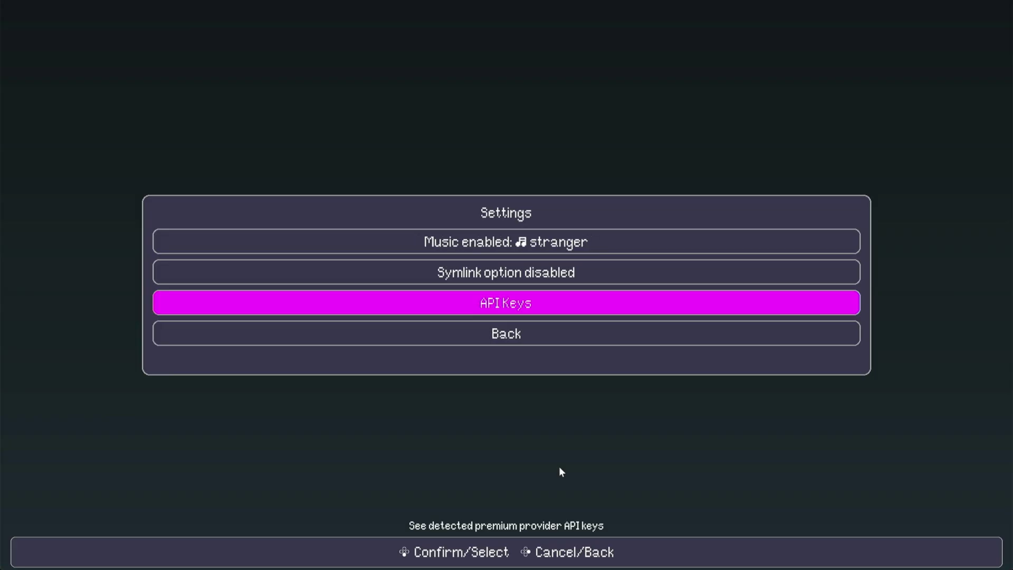
{"action": "key", "text": "Return"}
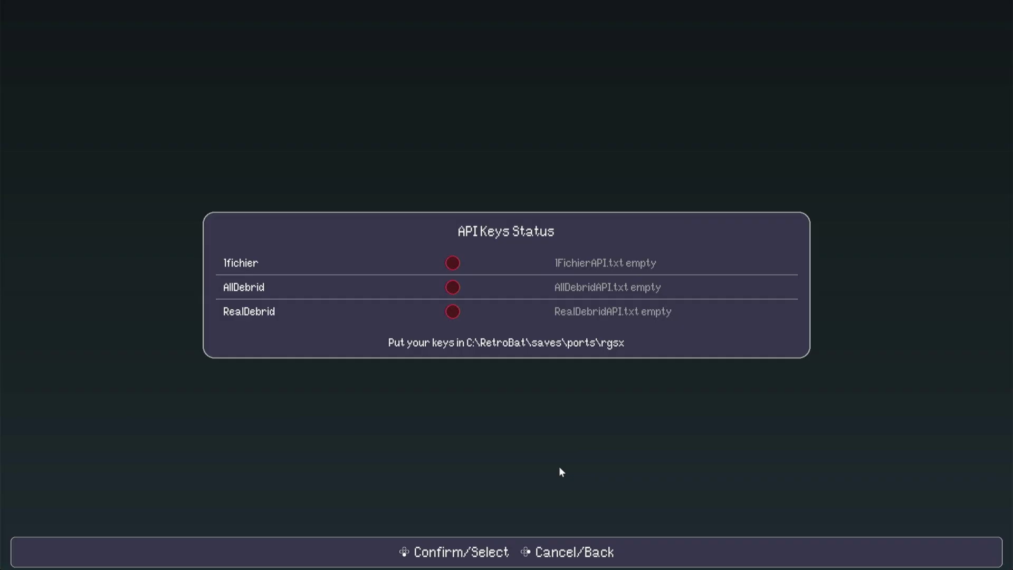
{"action": "key", "text": "Escape"}
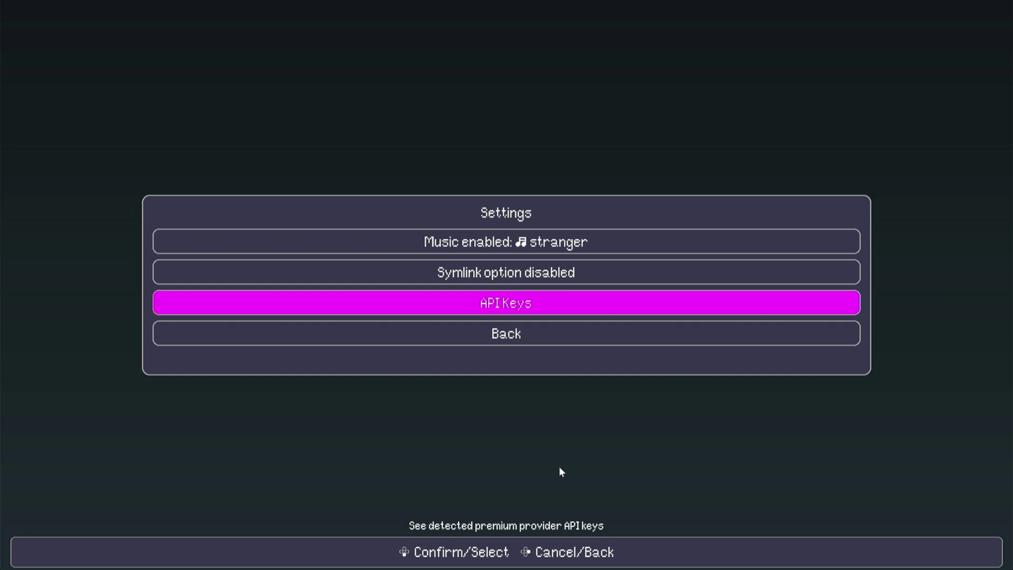
{"action": "key", "text": "Escape"}
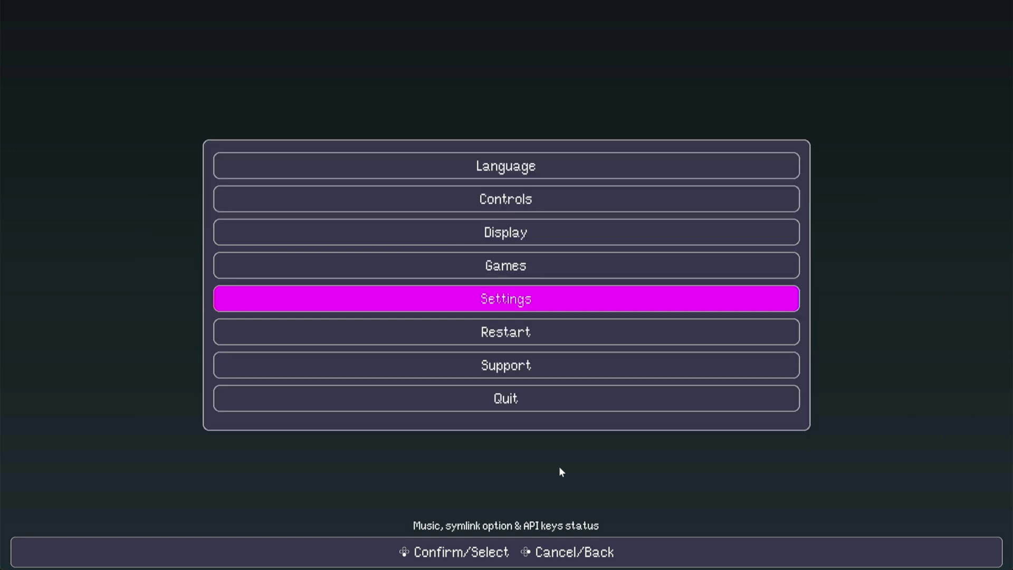
- Examine the Restart, Support and Quit entries and go back up through the menu to Controls
{"action": "key", "text": "Down"}
{"action": "key", "text": "Down"}
{"action": "key", "text": "Up"}
{"action": "key", "text": "Down"}
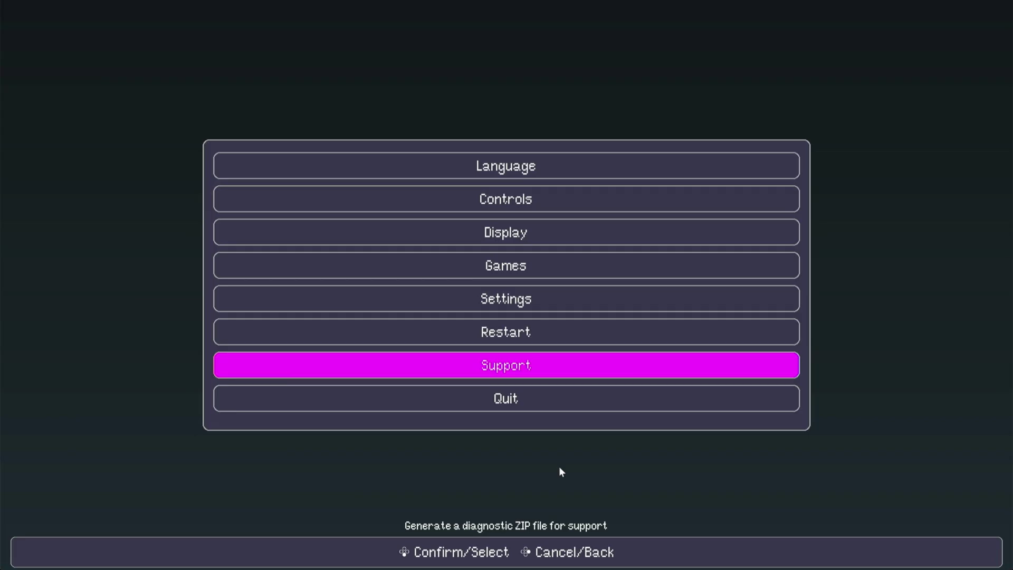
{"action": "key", "text": "Down"}
{"action": "key", "text": "Up"}
{"action": "key", "text": "Down"}
{"action": "key", "text": "Up"}
{"action": "key", "text": "Up"}
{"action": "key", "text": "Up"}
{"action": "key", "text": "Up"}
{"action": "key", "text": "Up"}
{"action": "key", "text": "Up"}
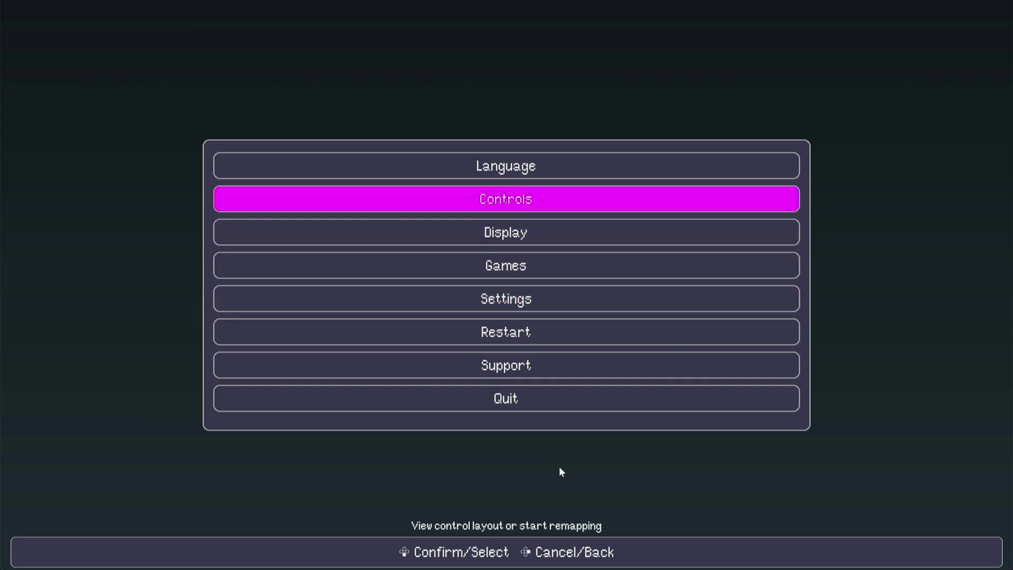
- Quit RGSX from its Help / Settings menu and confirm the exit
{"action": "key", "text": "Down"}
{"action": "key", "text": "Down"}
{"action": "key", "text": "Down"}
{"action": "key", "text": "Down"}
{"action": "key", "text": "Down"}
{"action": "key", "text": "Down"}
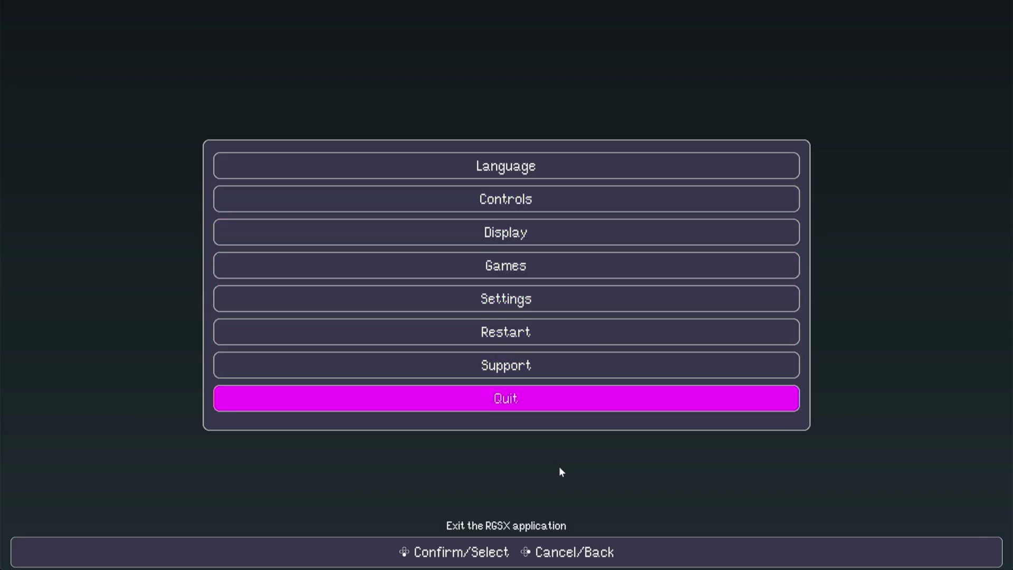
{"action": "key", "text": "Return"}
{"action": "key", "text": "Left"}
{"action": "key", "text": "Return"}
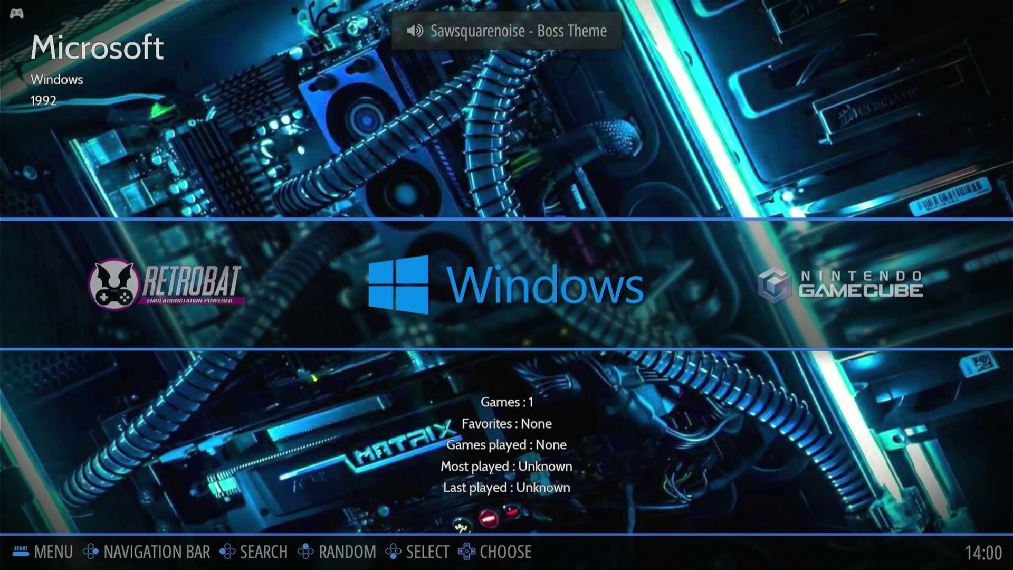
- Open the Ports system in the RetroBat carousel, look at its game list and go back to the carousel
{"action": "key", "text": "Right"}
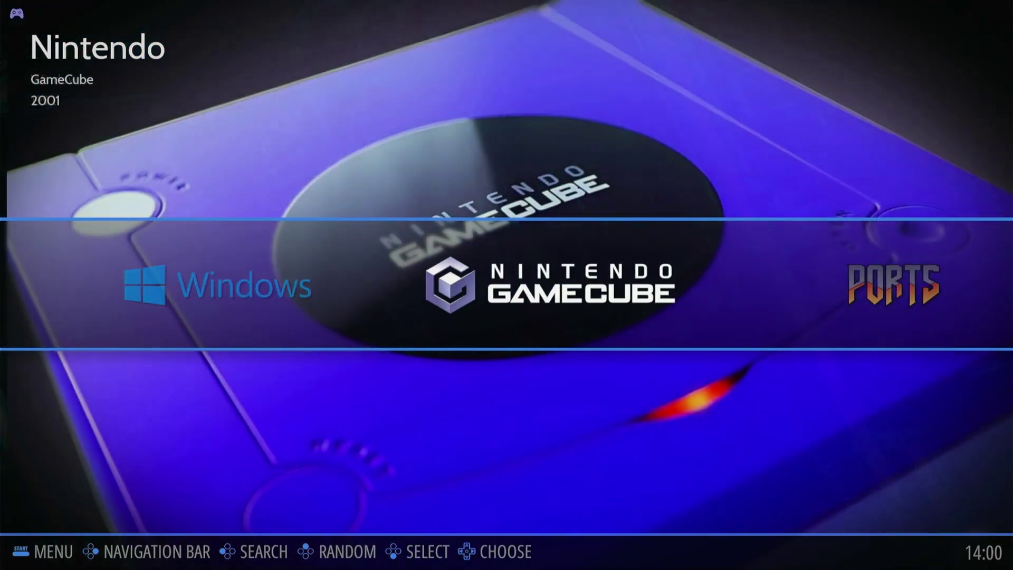
{"action": "key", "text": "Right"}
{"action": "key", "text": "Return"}
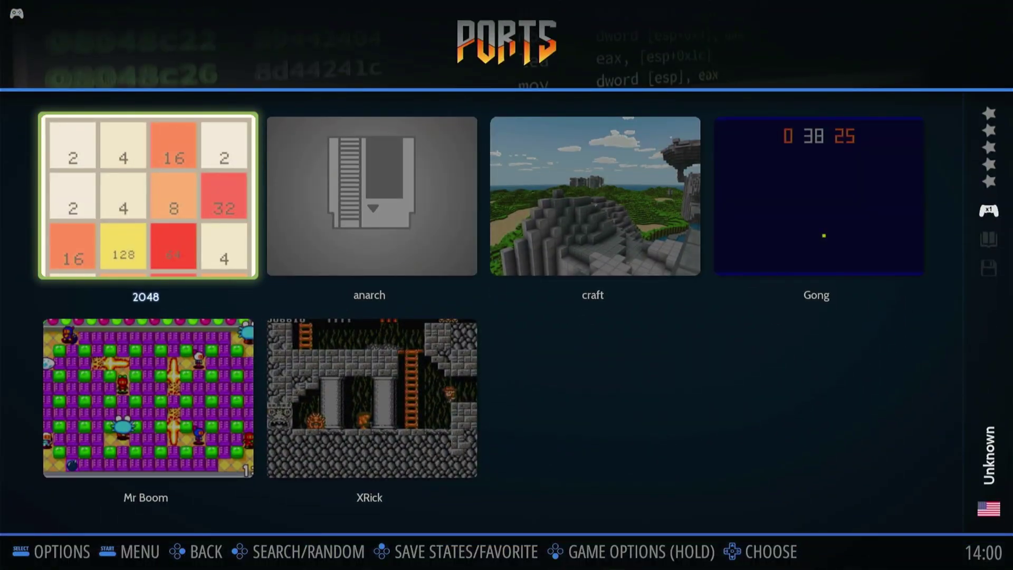
{"action": "key", "text": "Escape"}
- Return to the Windows system in the carousel and launch RGSX from it
{"action": "key", "text": "Left"}
{"action": "key", "text": "Left"}
{"action": "key", "text": "Left"}
{"action": "key", "text": "Right"}
{"action": "key", "text": "Return"}
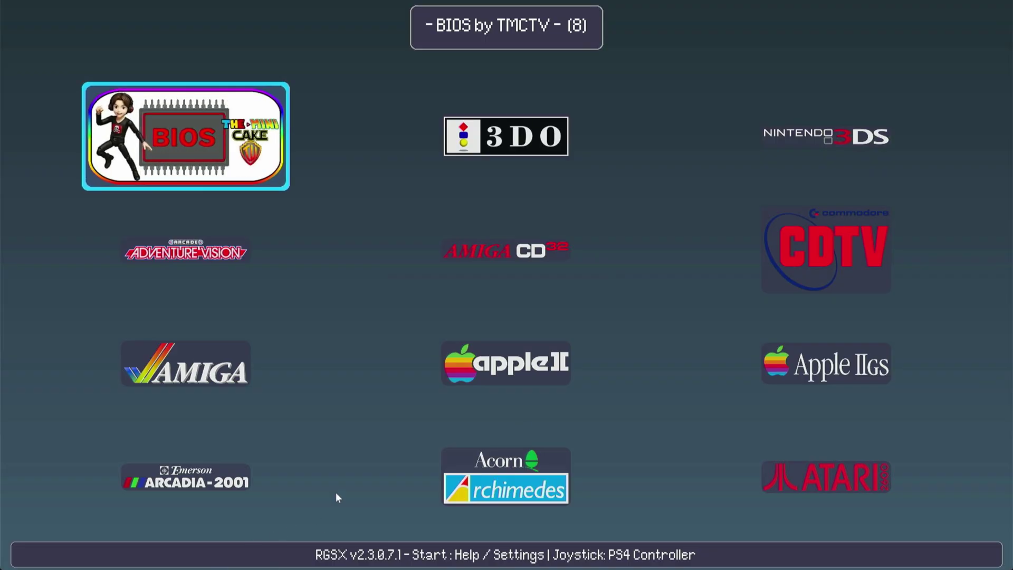
- Open the connected Wi-Fi network's properties in Windows and look up the computer's IPv4 address
{"action": "key", "text": "super"}
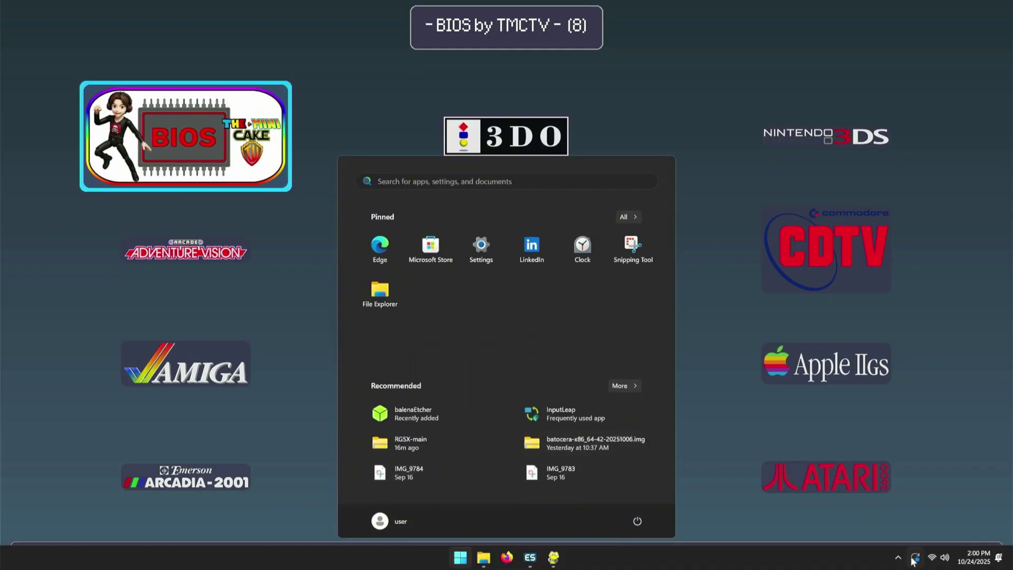
{"action": "left_click", "coordinate": [935, 557]}
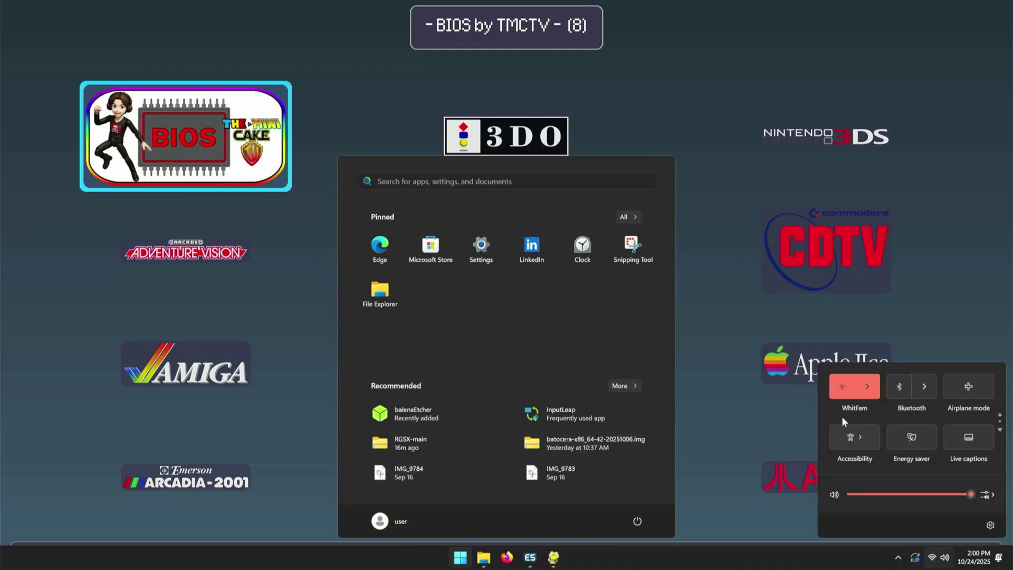
{"action": "left_click", "coordinate": [870, 390]}
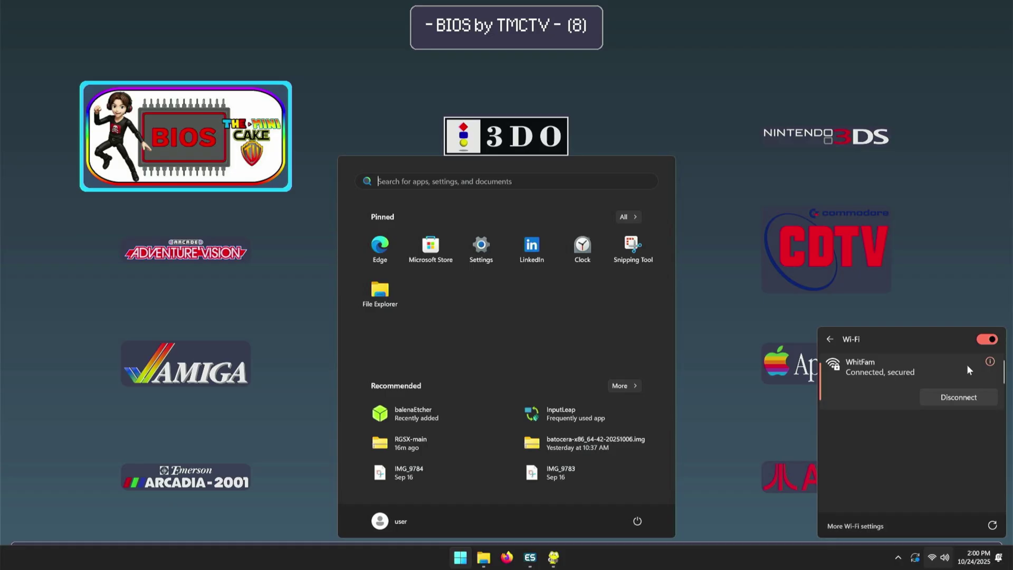
{"action": "left_click", "coordinate": [987, 363]}
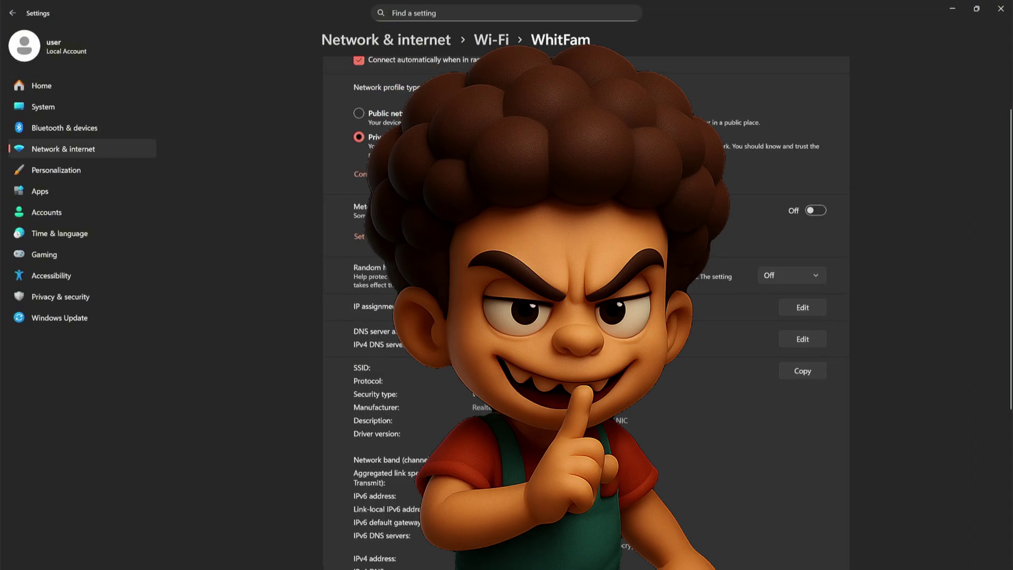
{"action": "scroll", "coordinate": [585, 311], "scroll_direction": "down", "scroll_amount": 4}
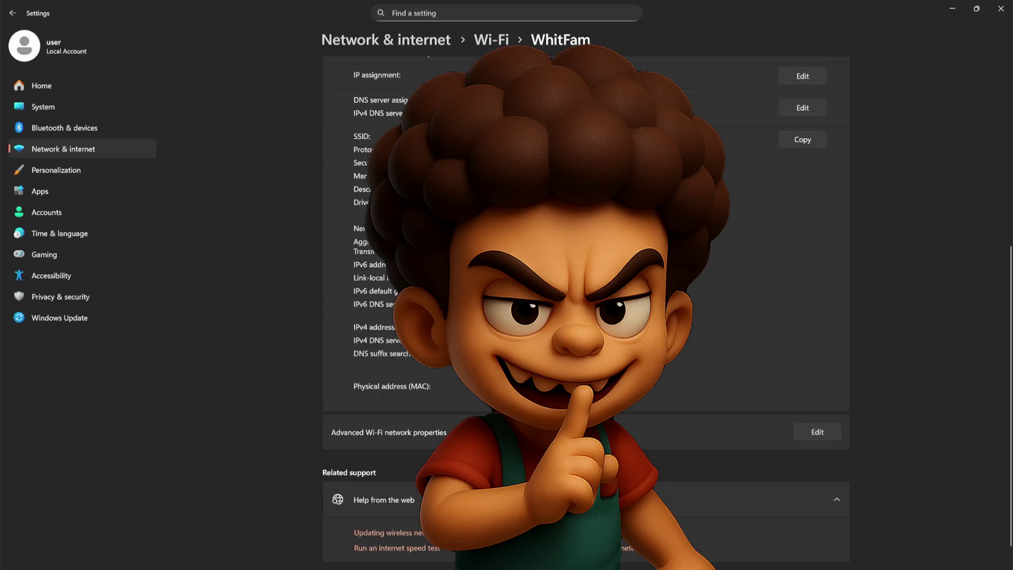
{"action": "left_click", "coordinate": [452, 558]}
{"action": "left_click", "coordinate": [488, 457]}
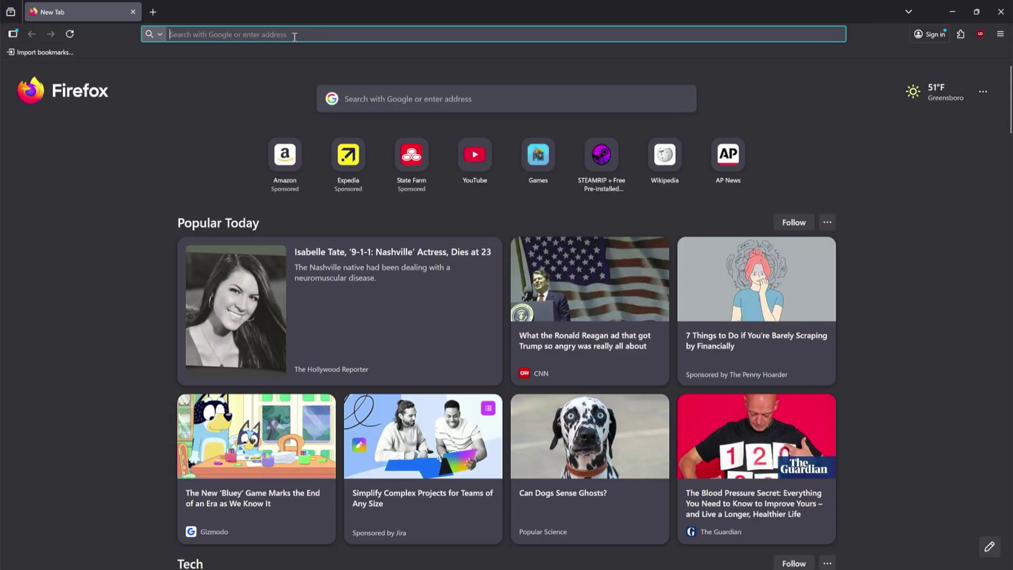
{"action": "type", "text": "http:192.168.1.39"}
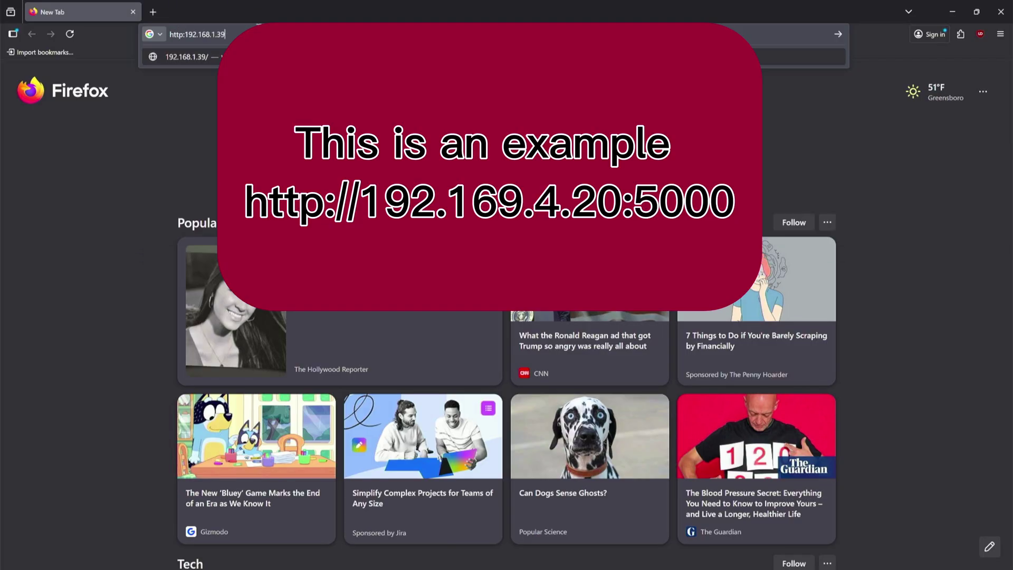
{"action": "key", "text": "Home"}
{"action": "key", "text": "Right"}
{"action": "key", "text": "Right"}
{"action": "key", "text": "Right"}
{"action": "key", "text": "Right"}
{"action": "key", "text": "Right"}
{"action": "type", "text": "//"}
{"action": "key", "text": "End"}
{"action": "type", "text": ":"}
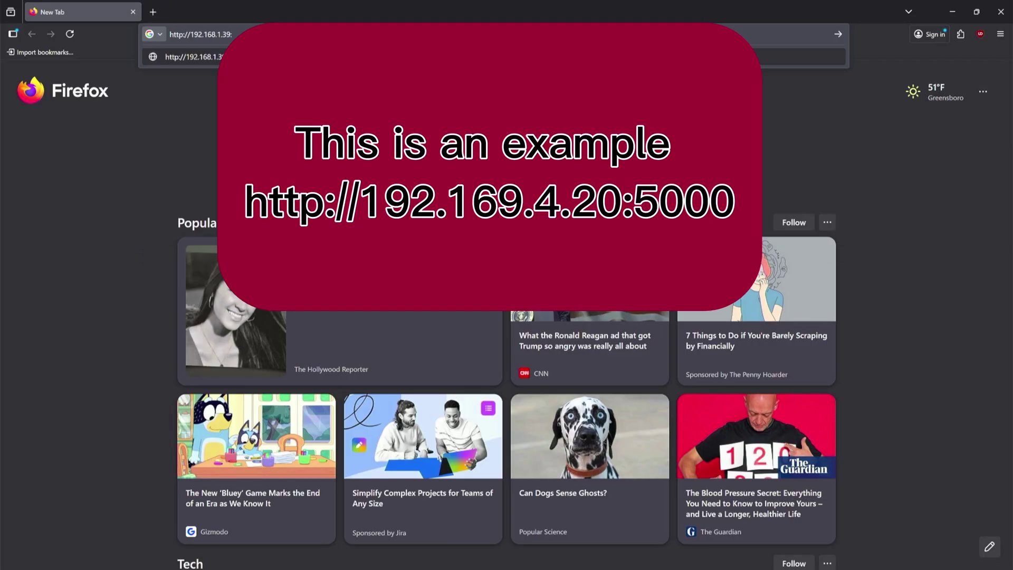
{"action": "type", "text": "50"}
{"action": "key", "text": "Return"}
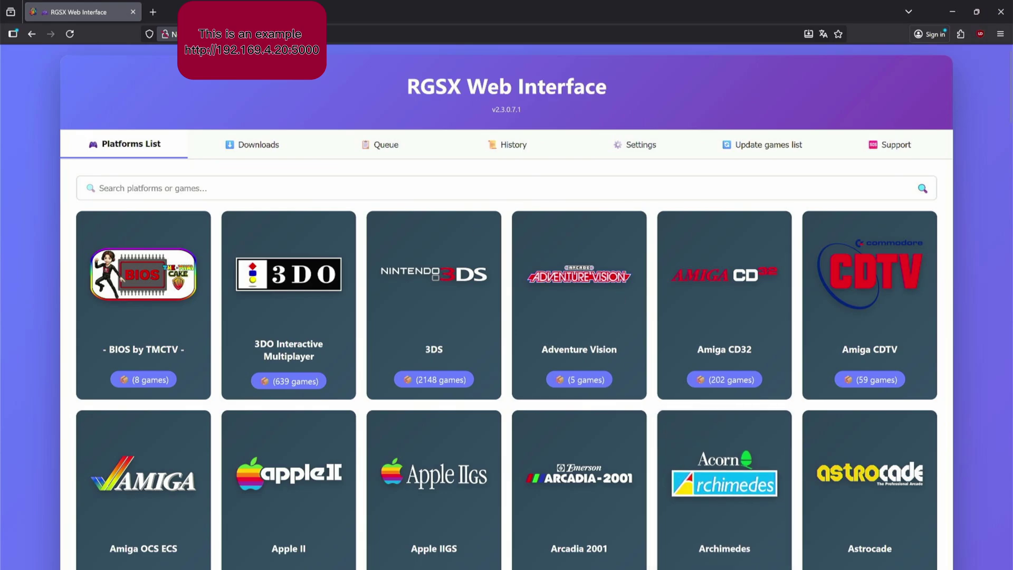
- Look through the Platforms List of the RGSX Web Interface, from BIOS by TMCTV down past the PlayStation and Sega systems
{"action": "scroll", "coordinate": [419, 197], "scroll_direction": "down", "scroll_amount": 5}
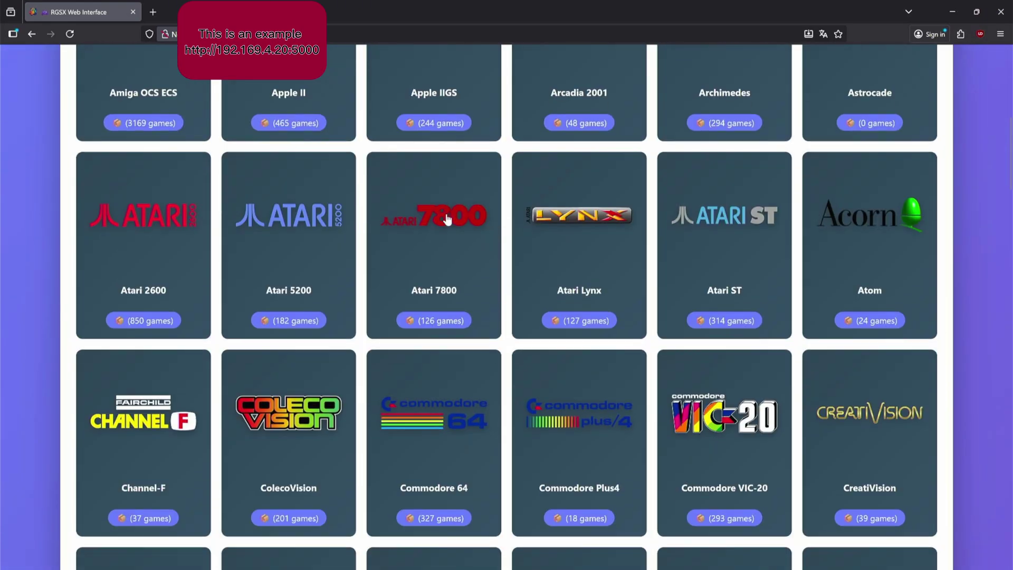
{"action": "scroll", "coordinate": [448, 219], "scroll_direction": "up", "scroll_amount": 5}
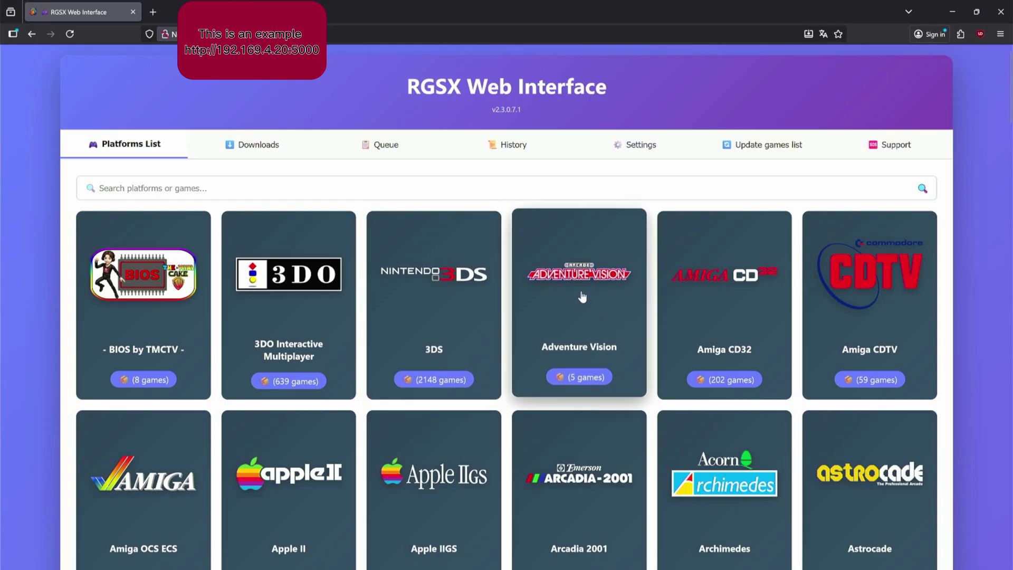
{"action": "scroll", "coordinate": [581, 296], "scroll_direction": "down", "scroll_amount": 4}
{"action": "scroll", "coordinate": [581, 296], "scroll_direction": "down", "scroll_amount": 20}
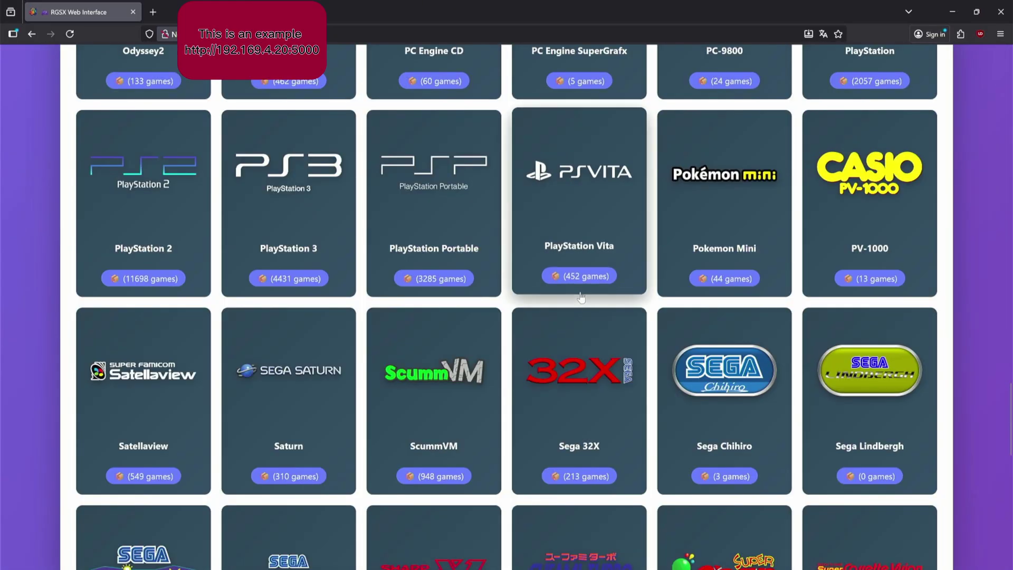
{"action": "scroll", "coordinate": [581, 296], "scroll_direction": "up", "scroll_amount": 20}
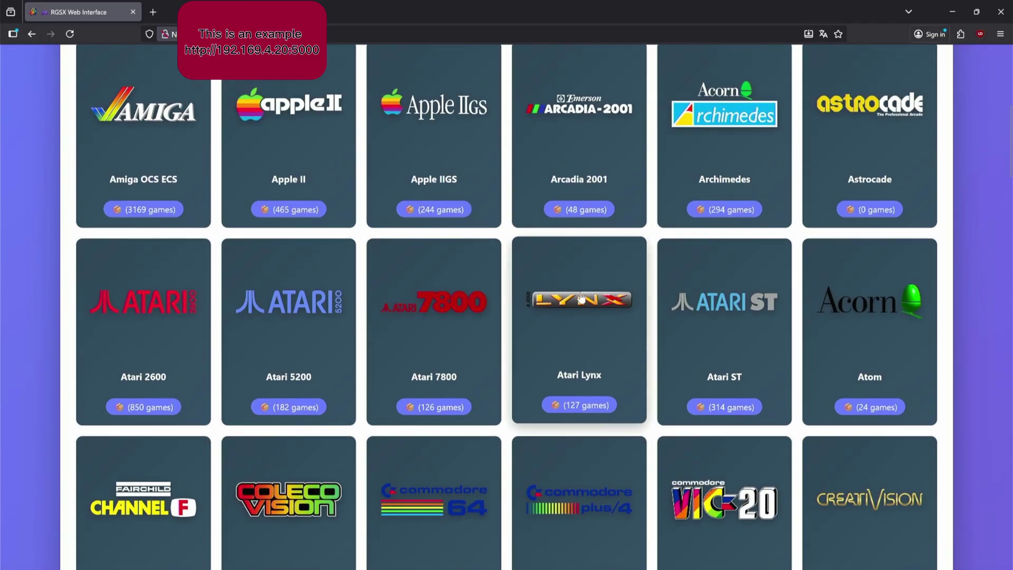
{"action": "scroll", "coordinate": [582, 298], "scroll_direction": "up", "scroll_amount": 5}
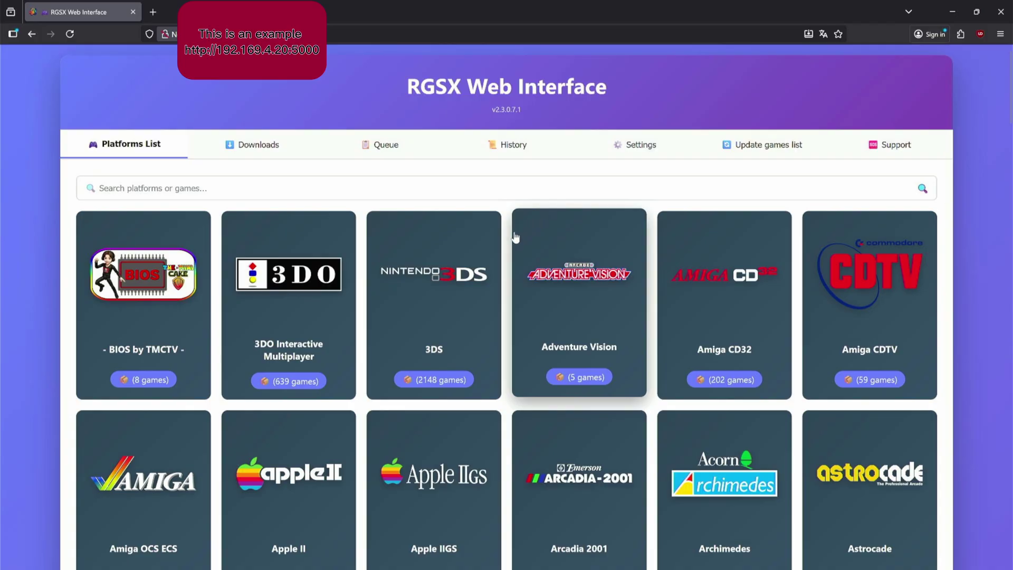
{"action": "scroll", "coordinate": [516, 237], "scroll_direction": "down", "scroll_amount": 6}
{"action": "scroll", "coordinate": [516, 236], "scroll_direction": "up", "scroll_amount": 6}
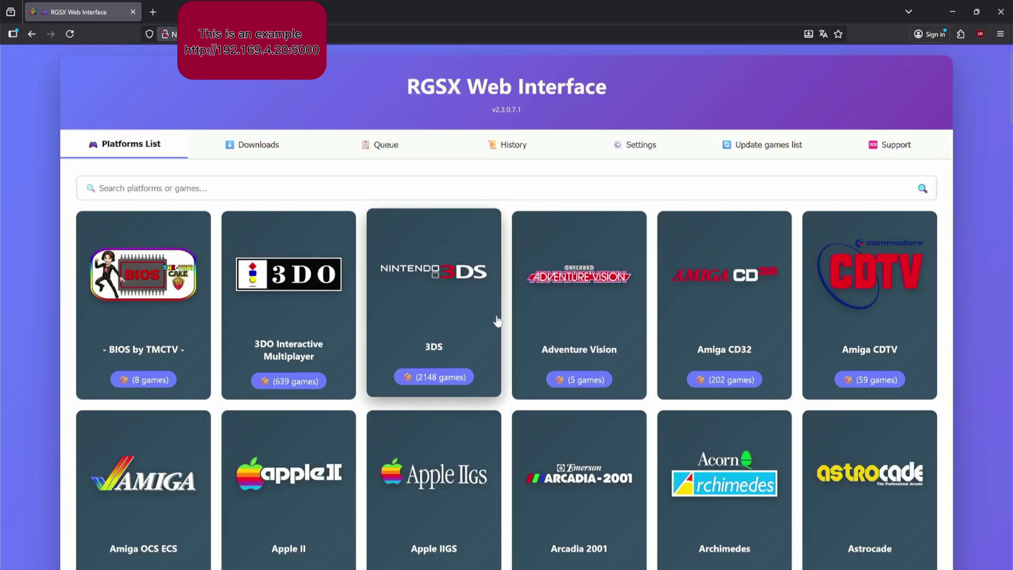
{"action": "scroll", "coordinate": [497, 320], "scroll_direction": "down", "scroll_amount": 20}
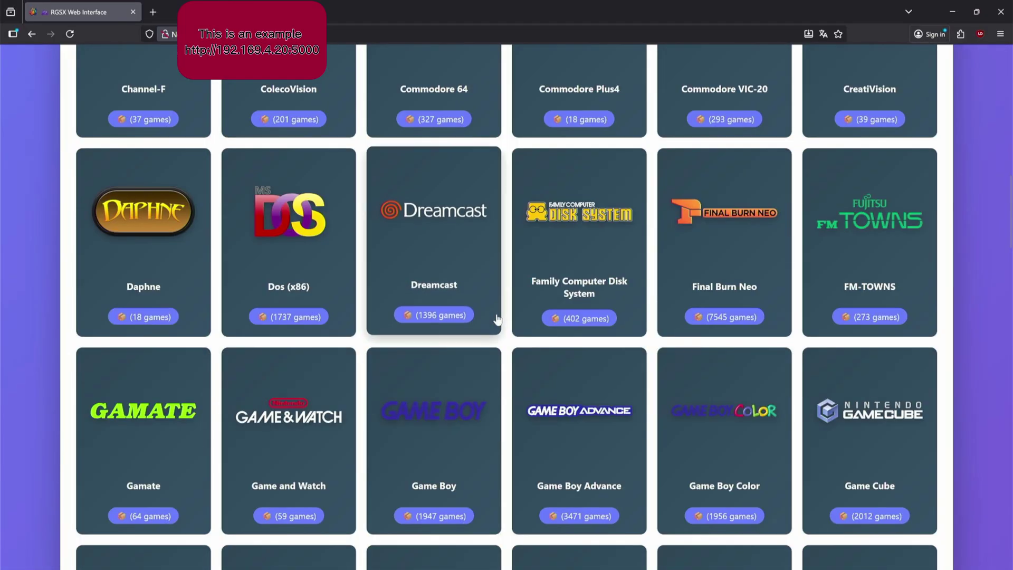
{"action": "scroll", "coordinate": [497, 320], "scroll_direction": "down", "scroll_amount": 14}
{"action": "scroll", "coordinate": [501, 321], "scroll_direction": "up", "scroll_amount": 18}
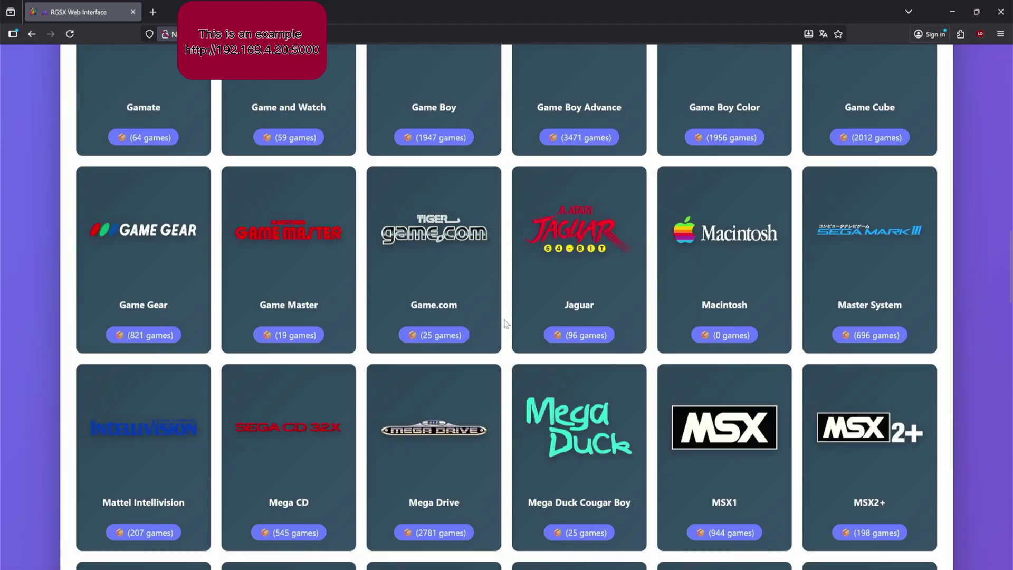
- Return to the start of the Platforms List and browse down again through the Atari, Commodore and following systems
{"action": "scroll", "coordinate": [505, 323], "scroll_direction": "up", "scroll_amount": 16}
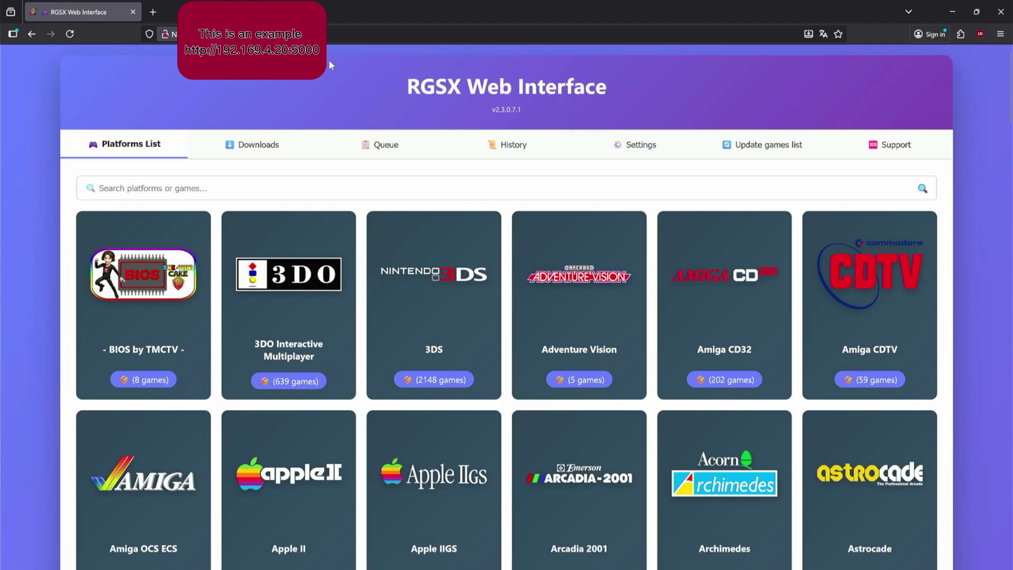
{"action": "scroll", "coordinate": [550, 222], "scroll_direction": "down", "scroll_amount": 10}
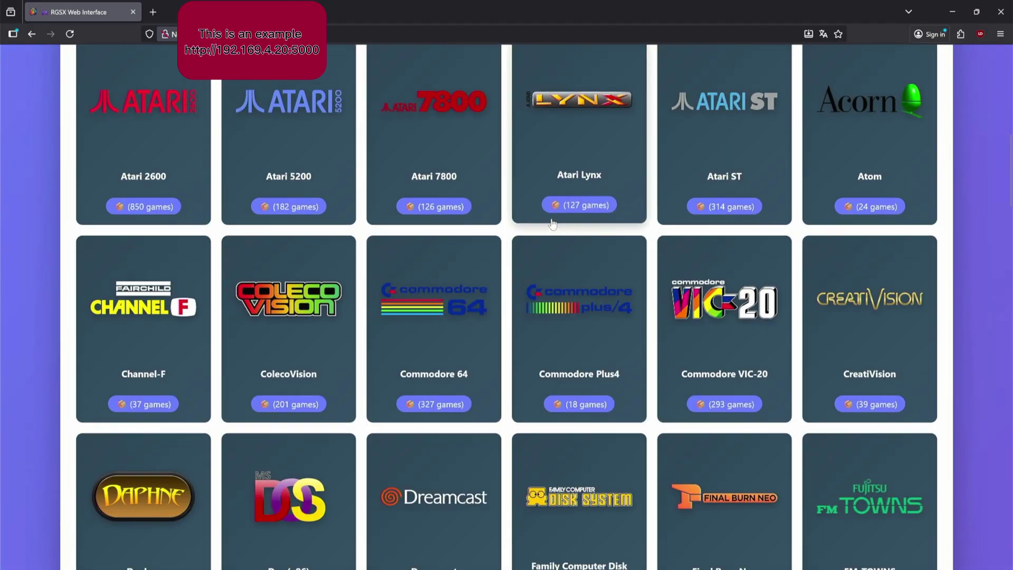
{"action": "scroll", "coordinate": [553, 224], "scroll_direction": "down", "scroll_amount": 6}
{"action": "scroll", "coordinate": [552, 224], "scroll_direction": "down", "scroll_amount": 15}
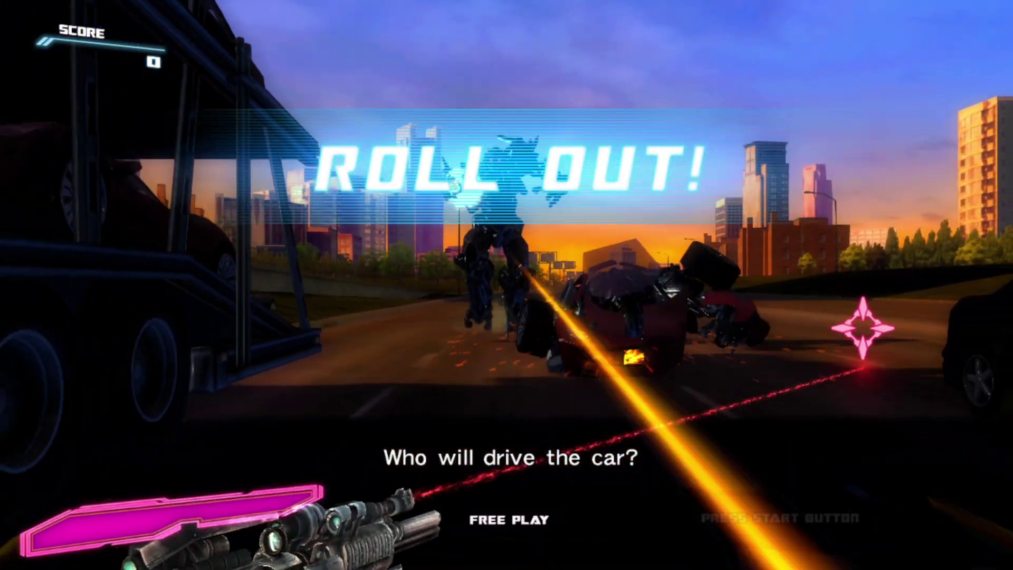
{"action": "mouse_move", "coordinate": [683, 41]}
{"action": "left_mouse_down"}
{"action": "mouse_move", "coordinate": [486, 153]}
{"action": "mouse_move", "coordinate": [509, 290]}
{"action": "mouse_move", "coordinate": [1000, 222]}
{"action": "mouse_move", "coordinate": [848, 7]}
{"action": "mouse_move", "coordinate": [915, 23]}
{"action": "mouse_move", "coordinate": [369, 11]}
{"action": "mouse_move", "coordinate": [307, 399]}
{"action": "mouse_move", "coordinate": [777, 398]}
{"action": "mouse_move", "coordinate": [965, 68]}
{"action": "mouse_move", "coordinate": [660, 267]}
{"action": "mouse_move", "coordinate": [307, 263]}
{"action": "mouse_move", "coordinate": [482, 254]}
{"action": "mouse_move", "coordinate": [779, 264]}
{"action": "mouse_move", "coordinate": [452, 306]}
{"action": "mouse_move", "coordinate": [199, 264]}
{"action": "mouse_move", "coordinate": [296, 282]}
{"action": "mouse_move", "coordinate": [427, 265]}
{"action": "left_mouse_up"}
{"action": "mouse_move", "coordinate": [722, 264]}
{"action": "left_mouse_down"}
{"action": "mouse_move", "coordinate": [482, 264]}
{"action": "mouse_move", "coordinate": [486, 373]}
{"action": "mouse_move", "coordinate": [428, 400]}
{"action": "left_mouse_up"}
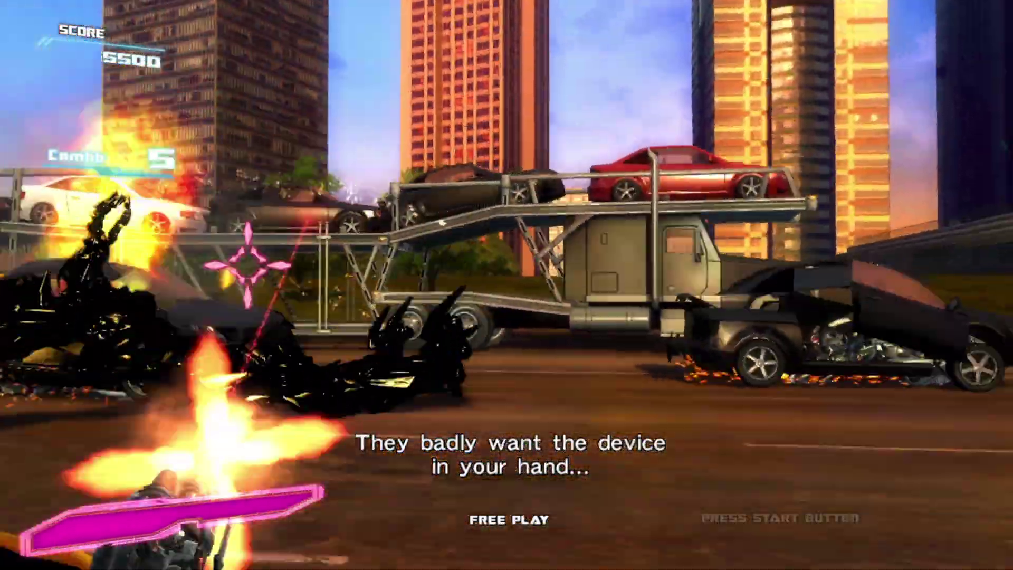
{"action": "mouse_move", "coordinate": [247, 265]}
{"action": "left_mouse_down"}
{"action": "mouse_move", "coordinate": [484, 219]}
{"action": "mouse_move", "coordinate": [959, 222]}
{"action": "left_mouse_up"}
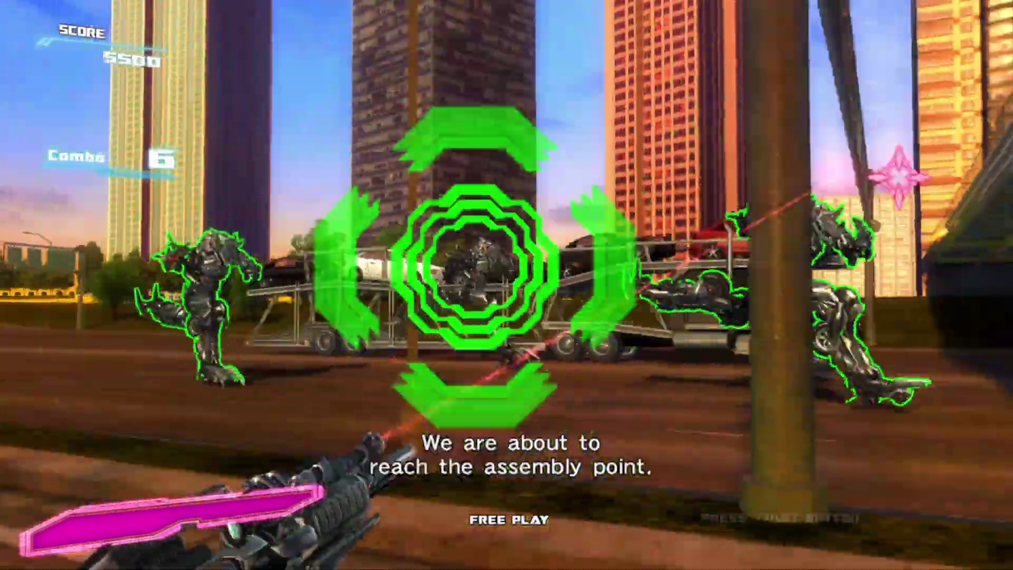
{"action": "mouse_move", "coordinate": [898, 178]}
{"action": "left_mouse_down"}
{"action": "mouse_move", "coordinate": [778, 174]}
{"action": "mouse_move", "coordinate": [603, 308]}
{"action": "mouse_move", "coordinate": [775, 306]}
{"action": "mouse_move", "coordinate": [249, 301]}
{"action": "mouse_move", "coordinate": [373, 294]}
{"action": "mouse_move", "coordinate": [368, 310]}
{"action": "mouse_move", "coordinate": [995, 301]}
{"action": "mouse_move", "coordinate": [775, 306]}
{"action": "mouse_move", "coordinate": [603, 400]}
{"action": "left_mouse_up"}
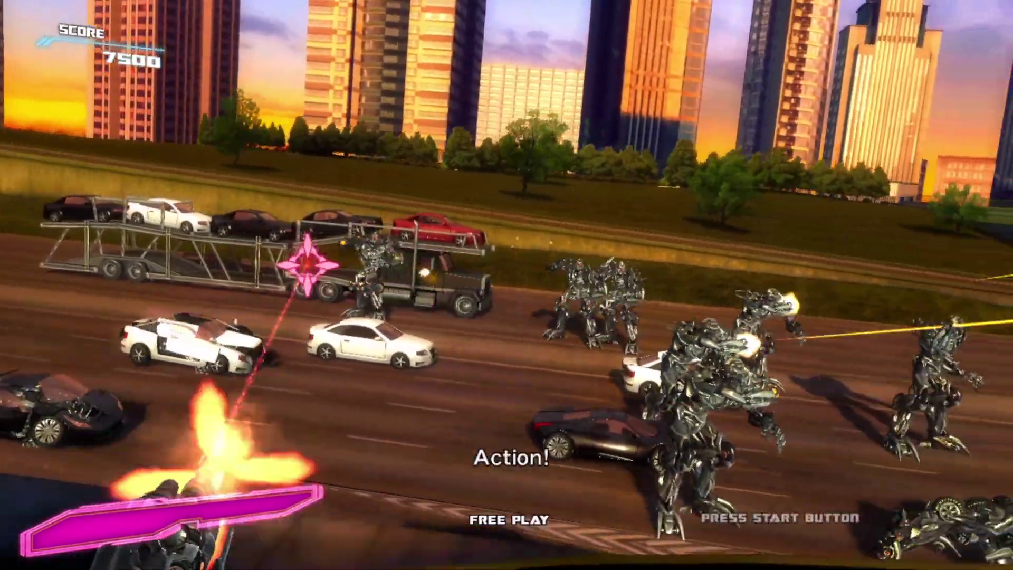
{"action": "mouse_move", "coordinate": [307, 266]}
{"action": "left_mouse_down"}
{"action": "mouse_move", "coordinate": [606, 262]}
{"action": "mouse_move", "coordinate": [483, 266]}
{"action": "left_mouse_up"}
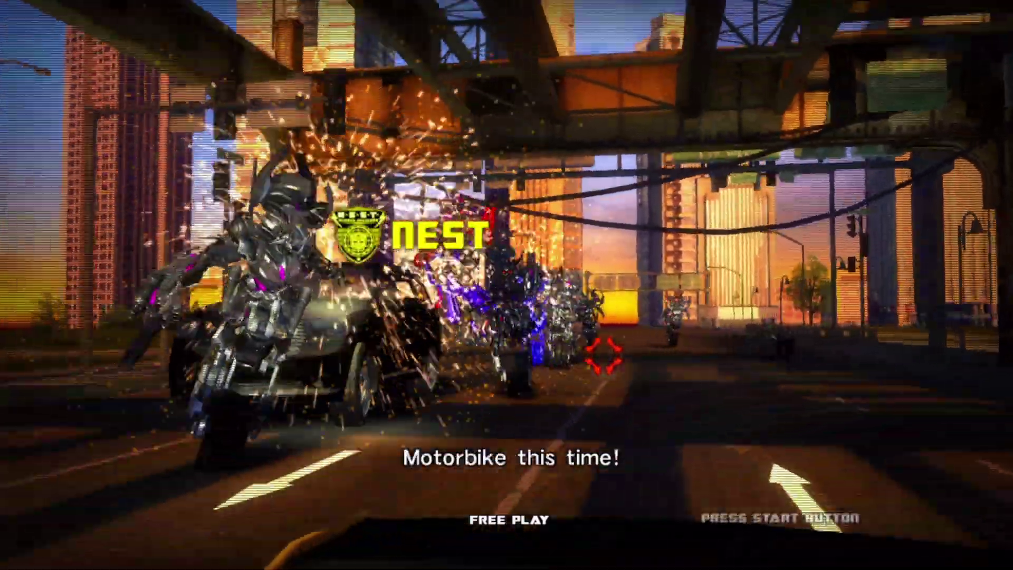
{"action": "mouse_move", "coordinate": [603, 354]}
{"action": "left_mouse_down"}
{"action": "mouse_move", "coordinate": [719, 351]}
{"action": "mouse_move", "coordinate": [663, 355]}
{"action": "left_mouse_up"}
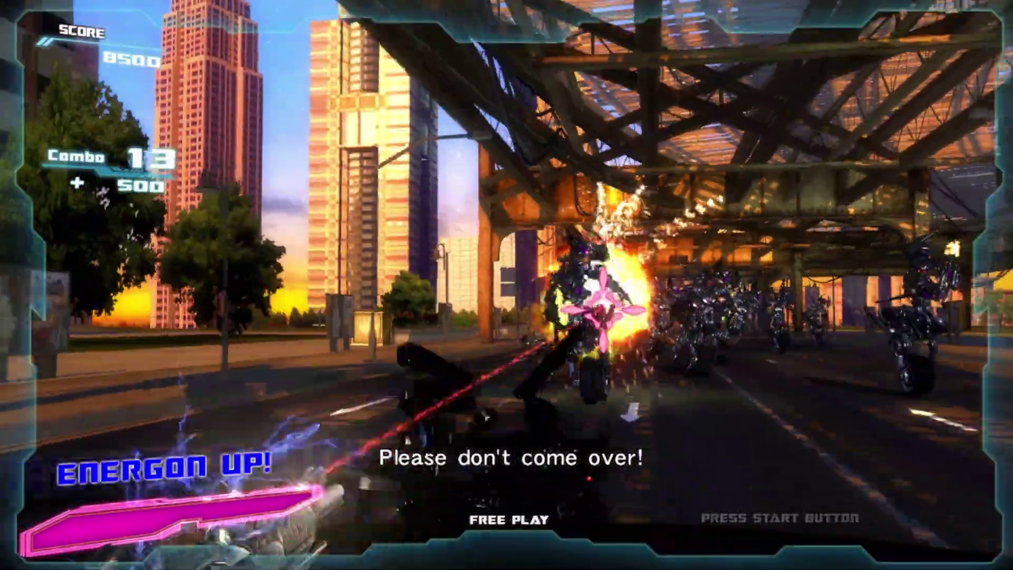
{"action": "mouse_move", "coordinate": [603, 308]}
{"action": "left_mouse_down"}
{"action": "mouse_move", "coordinate": [855, 380]}
{"action": "mouse_move", "coordinate": [308, 351]}
{"action": "mouse_move", "coordinate": [663, 343]}
{"action": "mouse_move", "coordinate": [536, 199]}
{"action": "mouse_move", "coordinate": [483, 222]}
{"action": "left_mouse_up"}
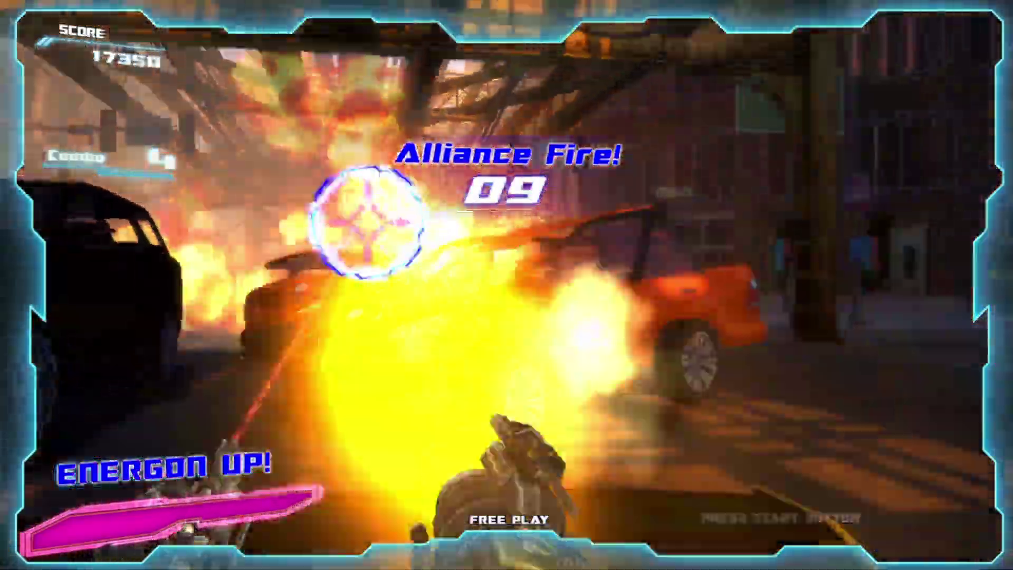
{"action": "left_click_drag", "start_coordinate": [131, 220], "coordinate": [427, 221]}
{"action": "mouse_move", "coordinate": [723, 264]}
{"action": "left_mouse_down"}
{"action": "mouse_move", "coordinate": [939, 517]}
{"action": "mouse_move", "coordinate": [778, 310]}
{"action": "mouse_move", "coordinate": [367, 309]}
{"action": "mouse_move", "coordinate": [783, 312]}
{"action": "mouse_move", "coordinate": [474, 430]}
{"action": "mouse_move", "coordinate": [368, 444]}
{"action": "left_mouse_up"}
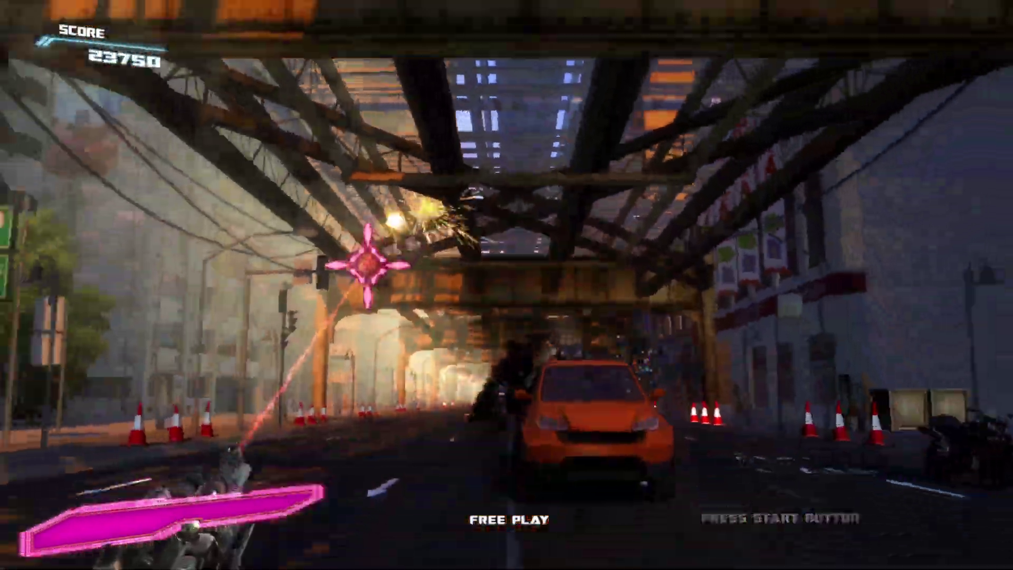
{"action": "mouse_move", "coordinate": [307, 264]}
{"action": "left_mouse_down"}
{"action": "mouse_move", "coordinate": [128, 129]}
{"action": "mouse_move", "coordinate": [271, 316]}
{"action": "mouse_move", "coordinate": [723, 402]}
{"action": "mouse_move", "coordinate": [368, 214]}
{"action": "mouse_move", "coordinate": [368, 445]}
{"action": "left_mouse_up"}
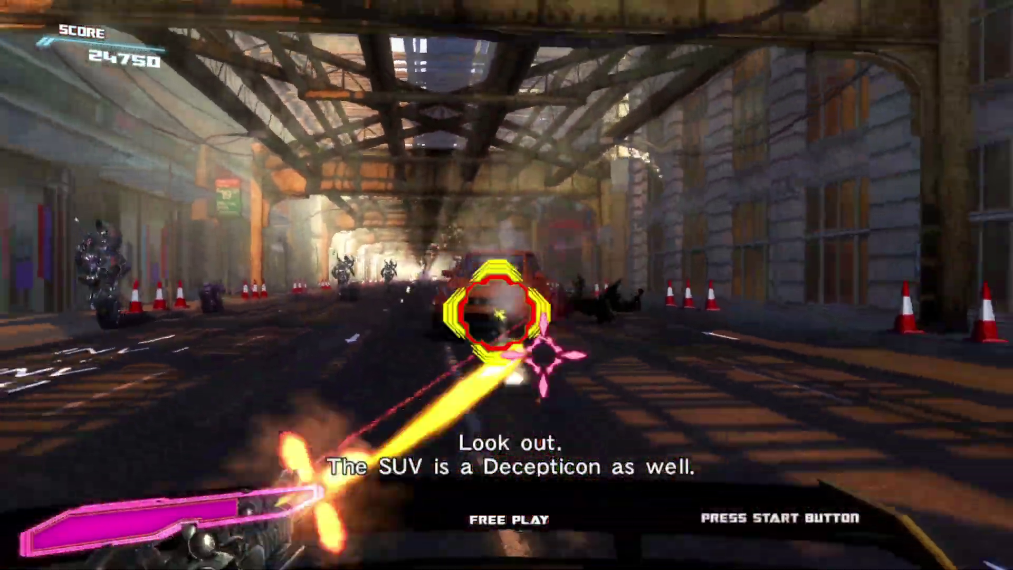
{"action": "left_click_drag", "start_coordinate": [543, 357], "coordinate": [368, 263]}
{"action": "mouse_move", "coordinate": [367, 354]}
{"action": "left_mouse_down"}
{"action": "mouse_move", "coordinate": [482, 481]}
{"action": "mouse_move", "coordinate": [192, 296]}
{"action": "mouse_move", "coordinate": [425, 301]}
{"action": "mouse_move", "coordinate": [191, 310]}
{"action": "mouse_move", "coordinate": [136, 301]}
{"action": "left_mouse_up"}
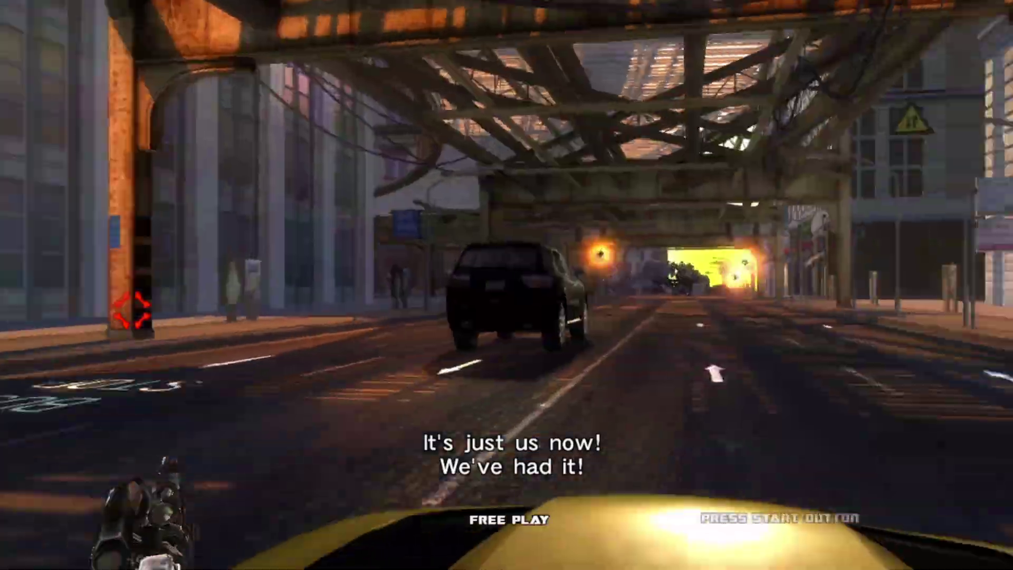